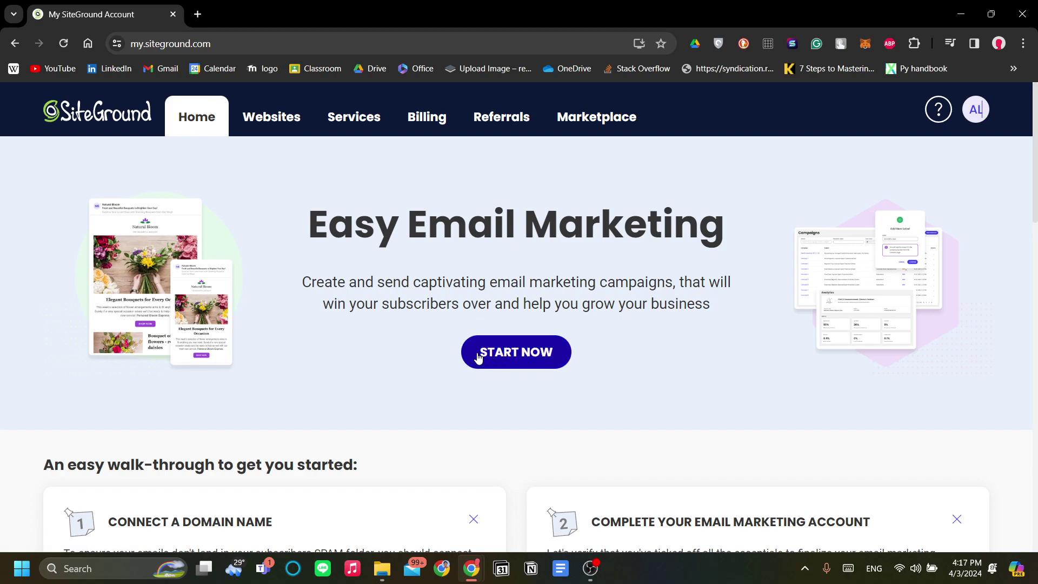
Step: Launch SiteGround Email Marketing in a new tab with START NOW
scroll(503, 358, down, 1)
scroll(523, 365, up, 1)
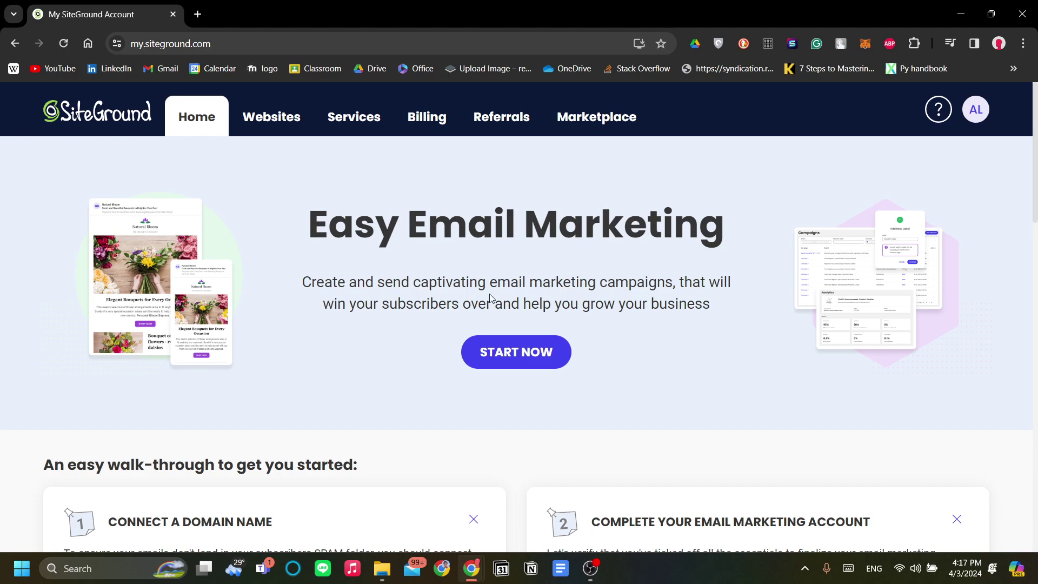
scroll(470, 303, down, 3)
scroll(455, 304, up, 3)
scroll(455, 301, down, 1)
scroll(453, 305, up, 1)
scroll(446, 312, down, 1)
scroll(445, 312, up, 1)
click(626, 303)
Step: Scroll the Campaigns page to the Manage Campaigns table showing the 'tfur' draft
scroll(366, 258, down, 1)
scroll(357, 259, up, 1)
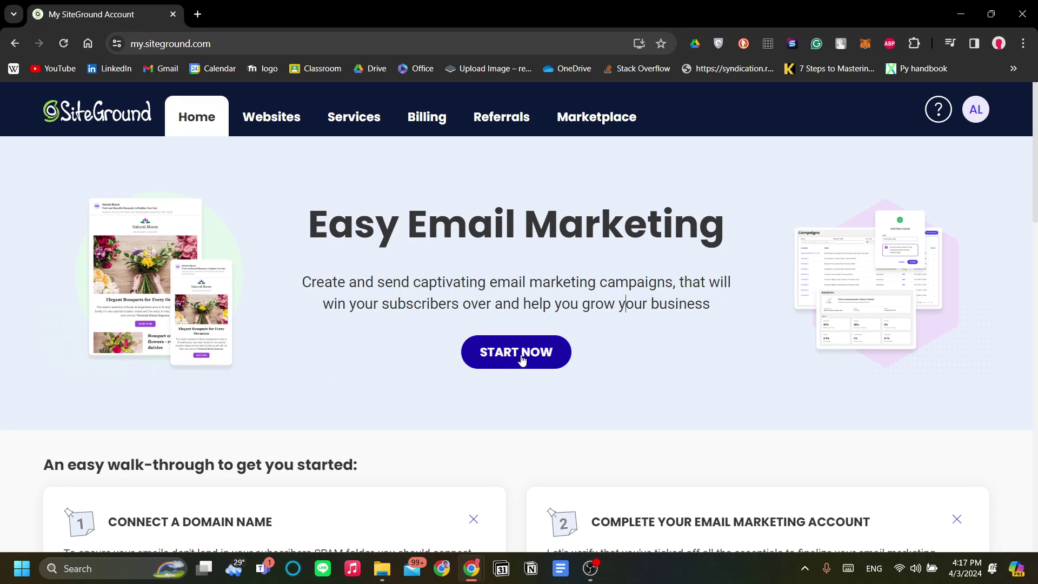
scroll(521, 360, down, 1)
scroll(665, 331, down, 5)
scroll(523, 342, up, 6)
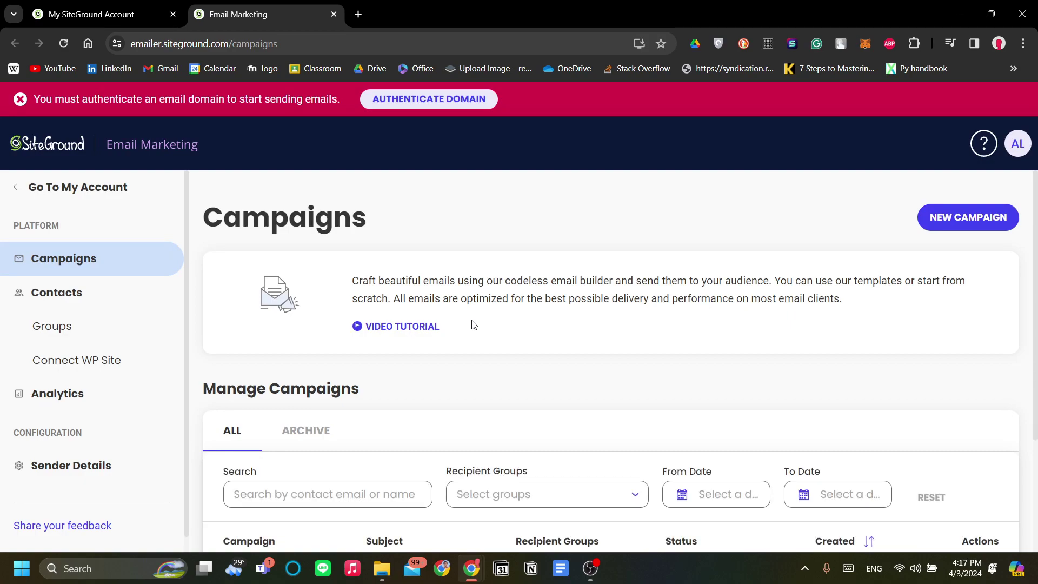
scroll(472, 324, down, 3)
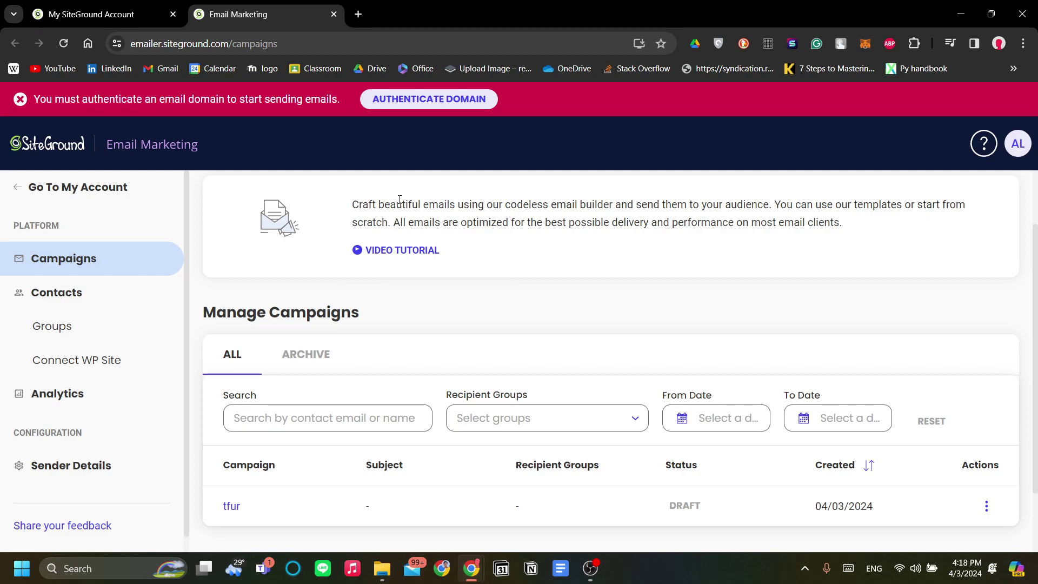
scroll(81, 457, down, 1)
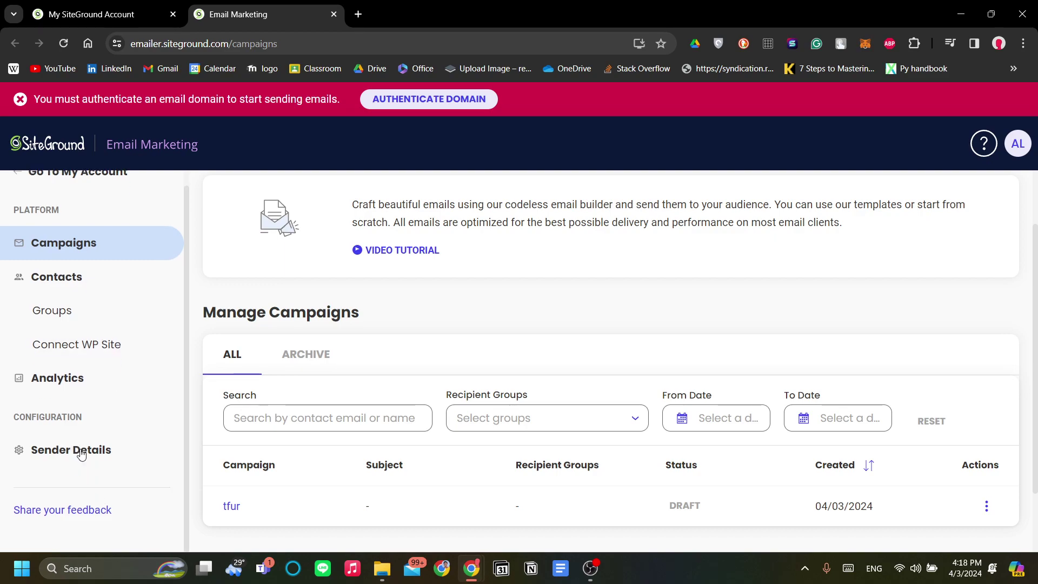
drag(20, 417, 82, 418)
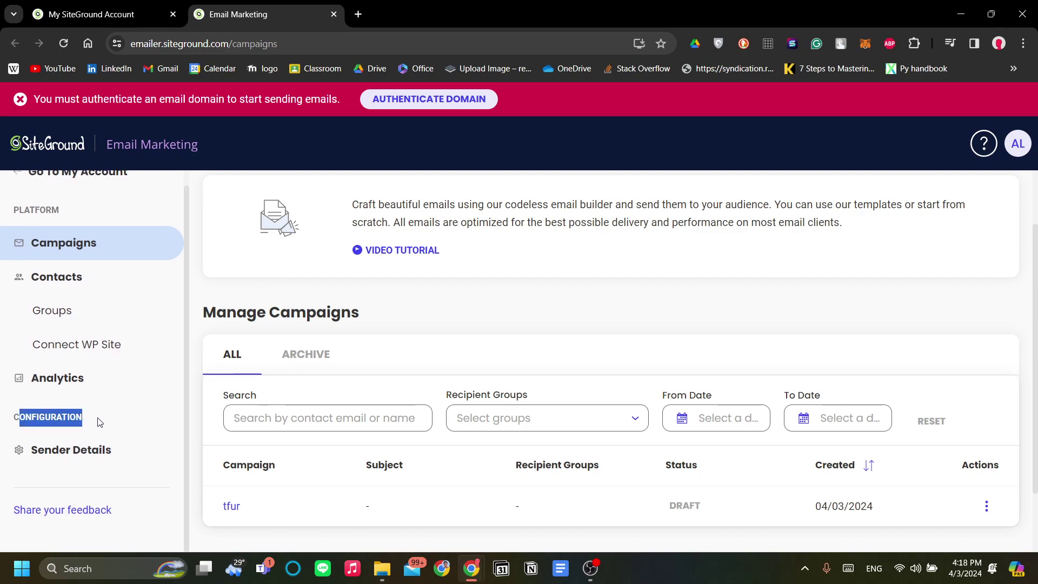
click(84, 447)
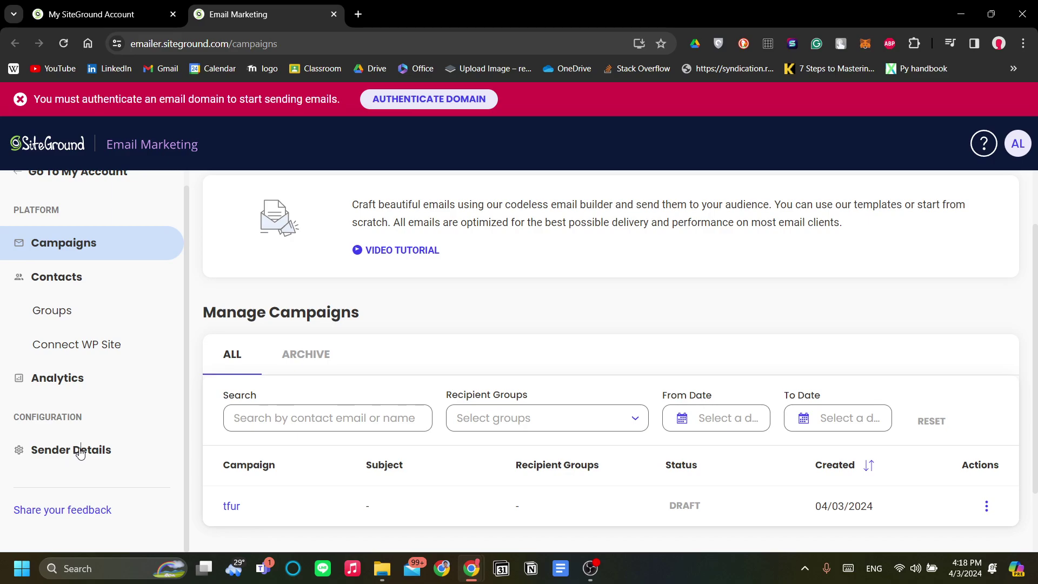
click(80, 452)
scroll(382, 417, down, 7)
scroll(417, 332, up, 5)
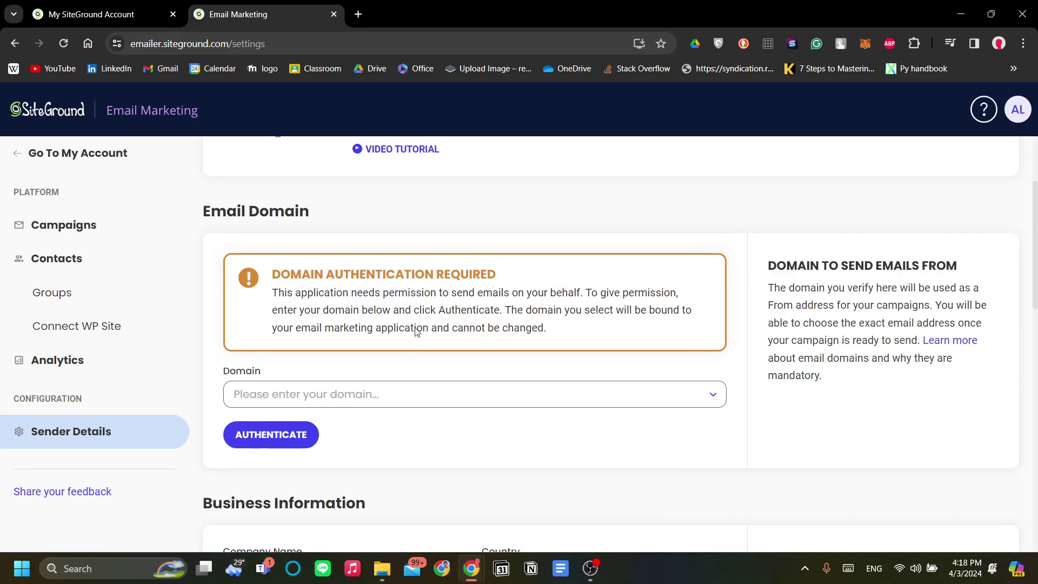
scroll(479, 376, up, 2)
scroll(478, 376, down, 5)
scroll(481, 377, up, 1)
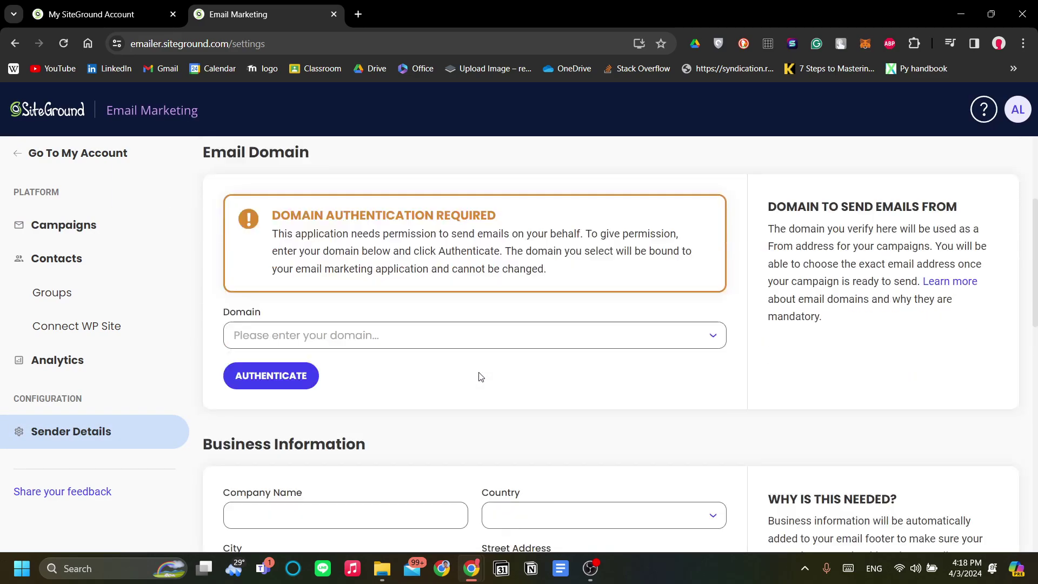
scroll(481, 377, down, 1)
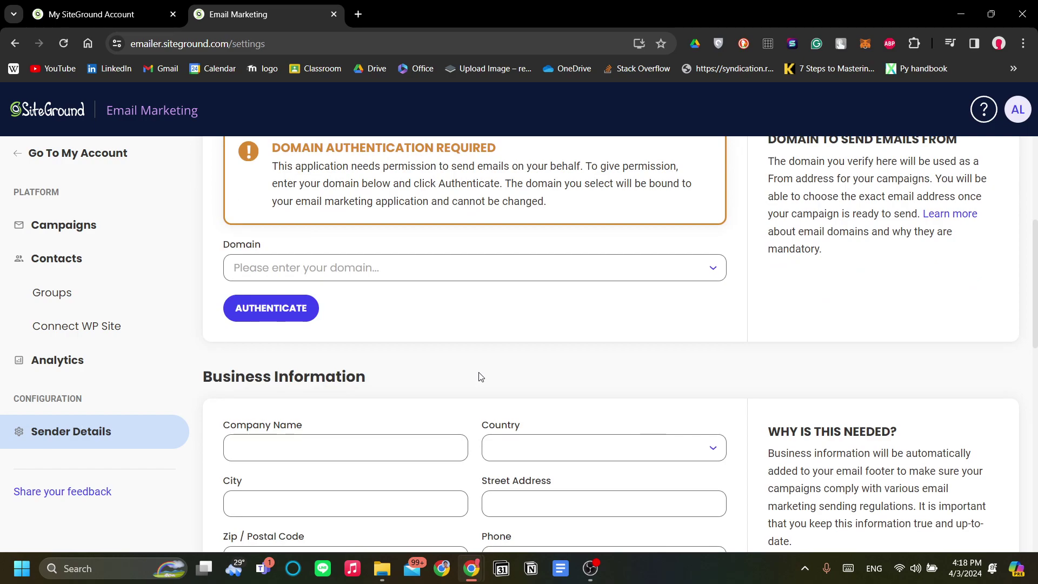
scroll(478, 375, up, 2)
scroll(436, 399, down, 1)
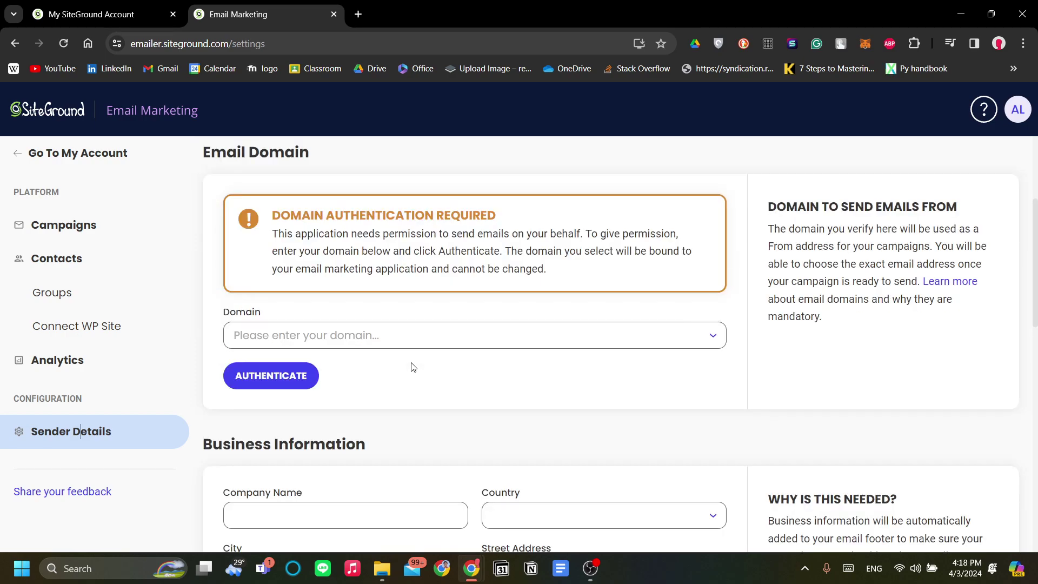
click(389, 338)
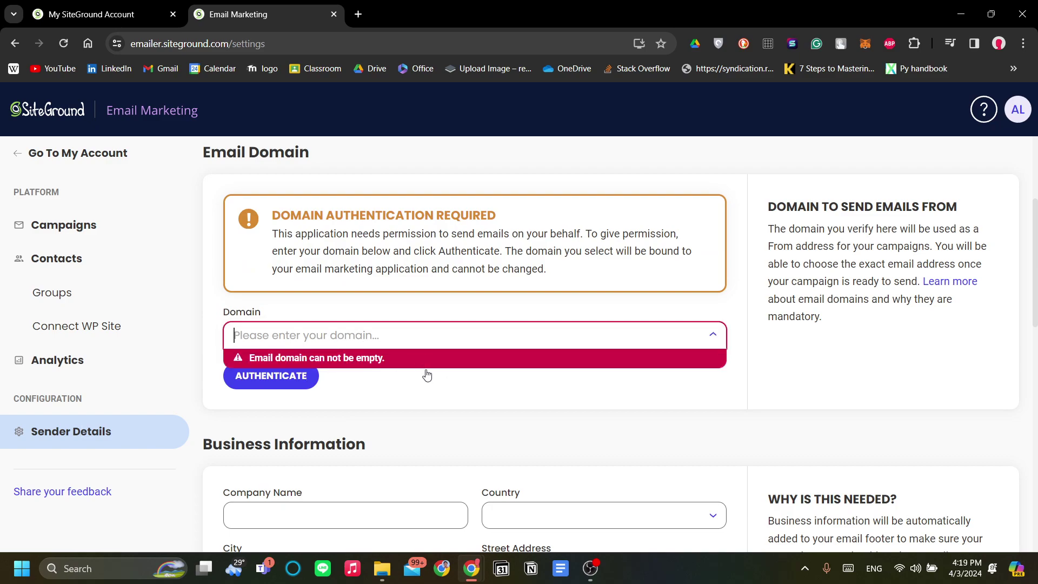
click(427, 374)
scroll(435, 378, down, 1)
scroll(380, 318, up, 1)
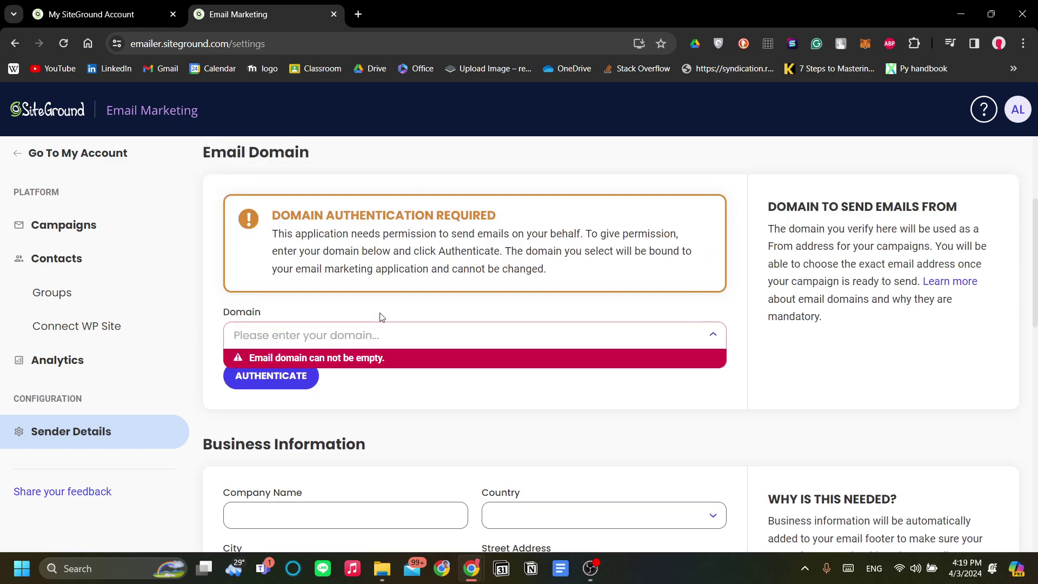
scroll(373, 324, down, 2)
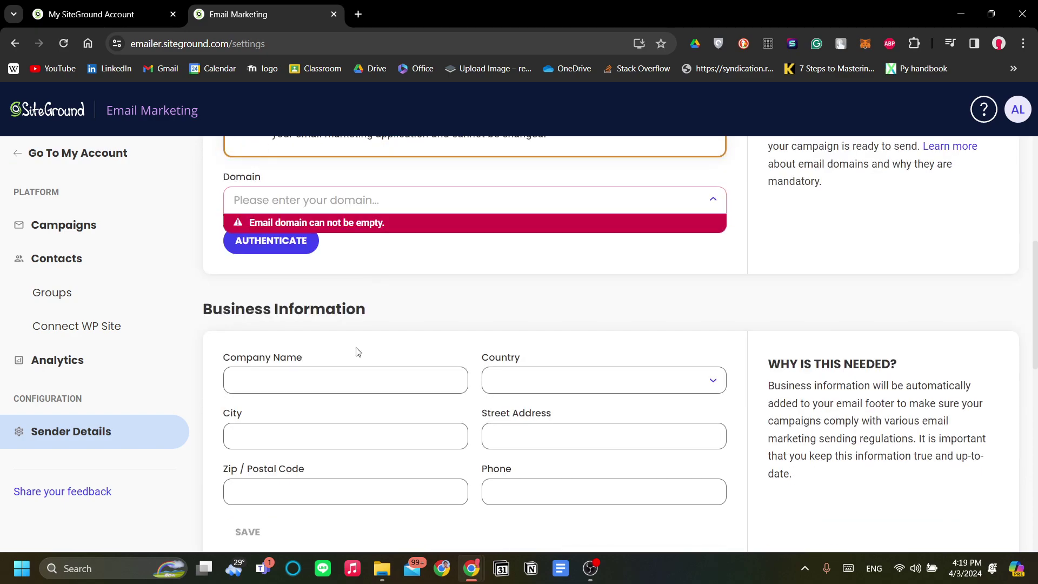
scroll(436, 297, down, 1)
scroll(437, 297, down, 1)
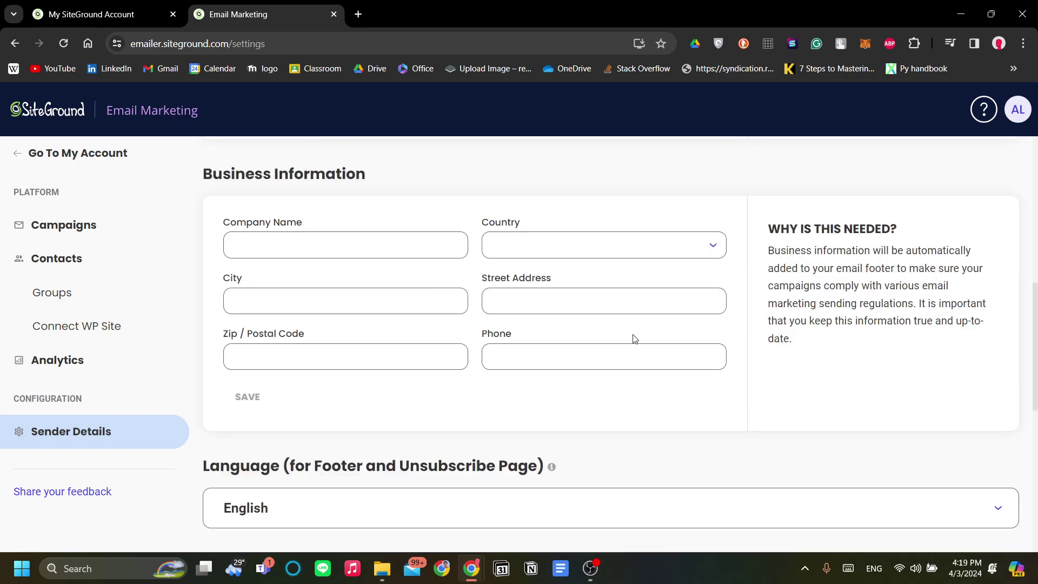
click(422, 246)
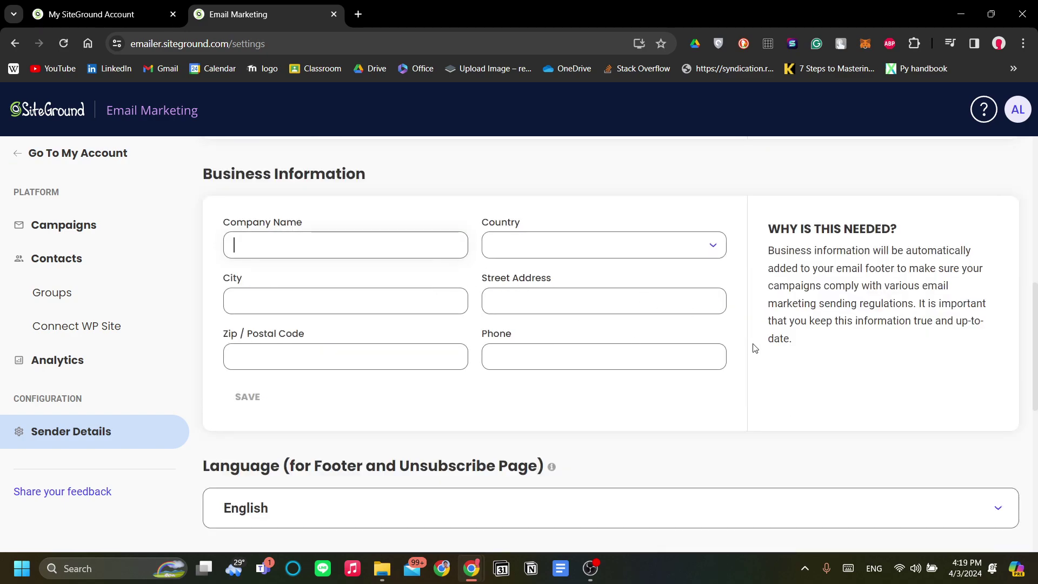
click(732, 379)
scroll(805, 363, down, 1)
scroll(648, 406, down, 1)
scroll(540, 346, down, 2)
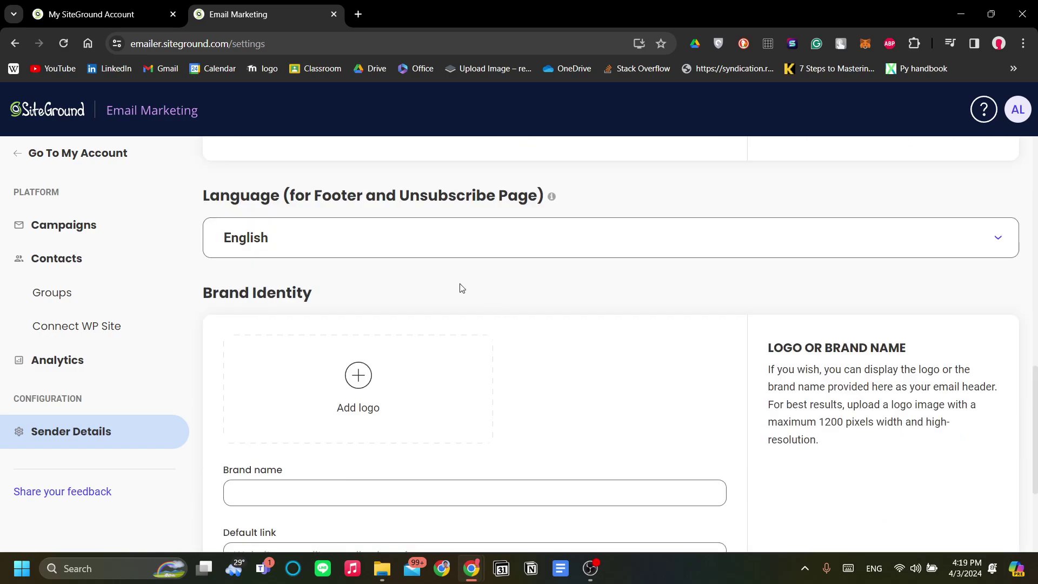
scroll(595, 299, down, 3)
scroll(547, 322, up, 1)
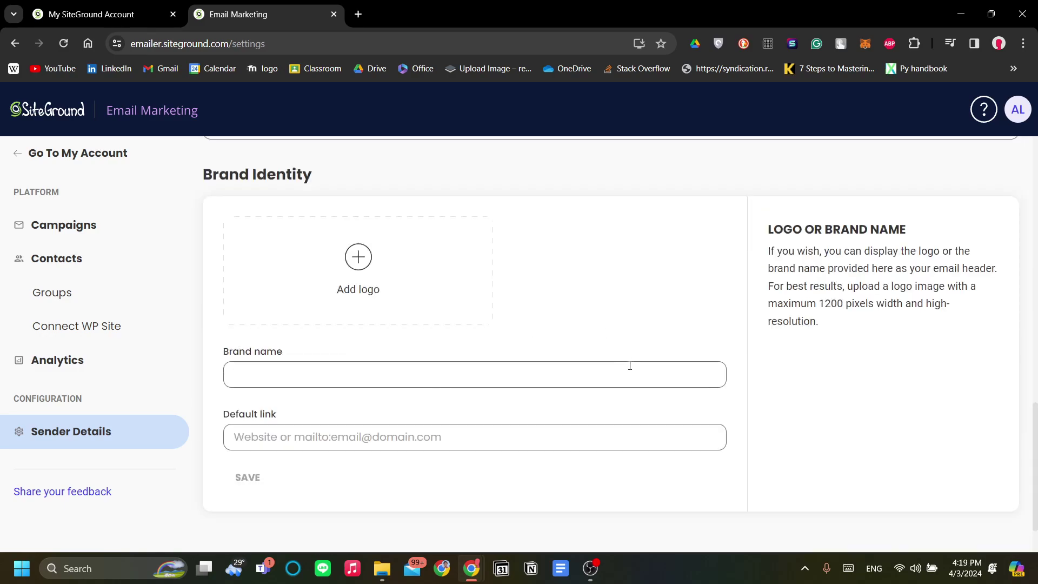
scroll(605, 406, down, 1)
scroll(599, 361, up, 5)
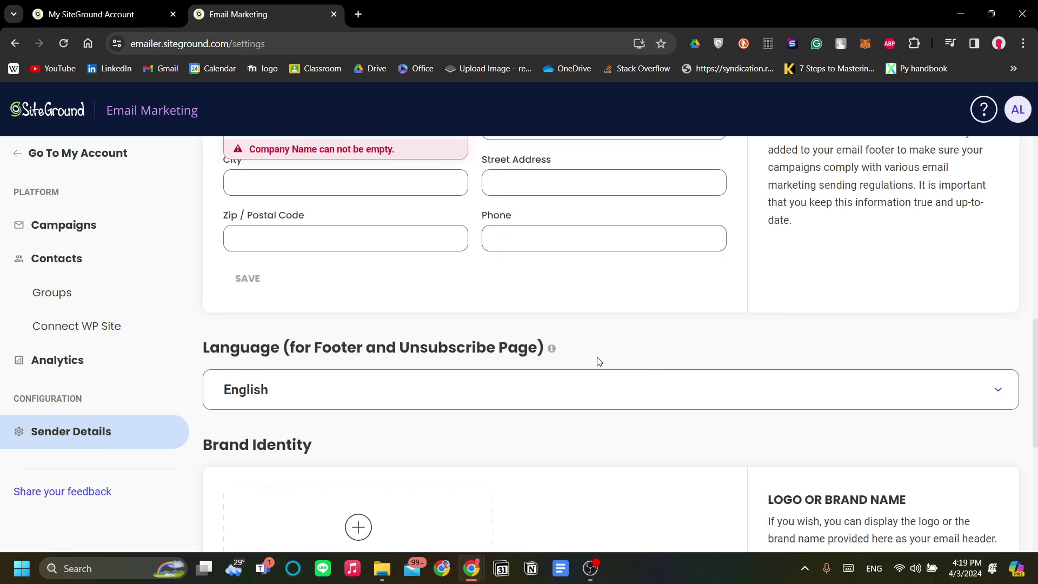
scroll(561, 349, up, 2)
scroll(549, 343, up, 7)
scroll(549, 343, up, 4)
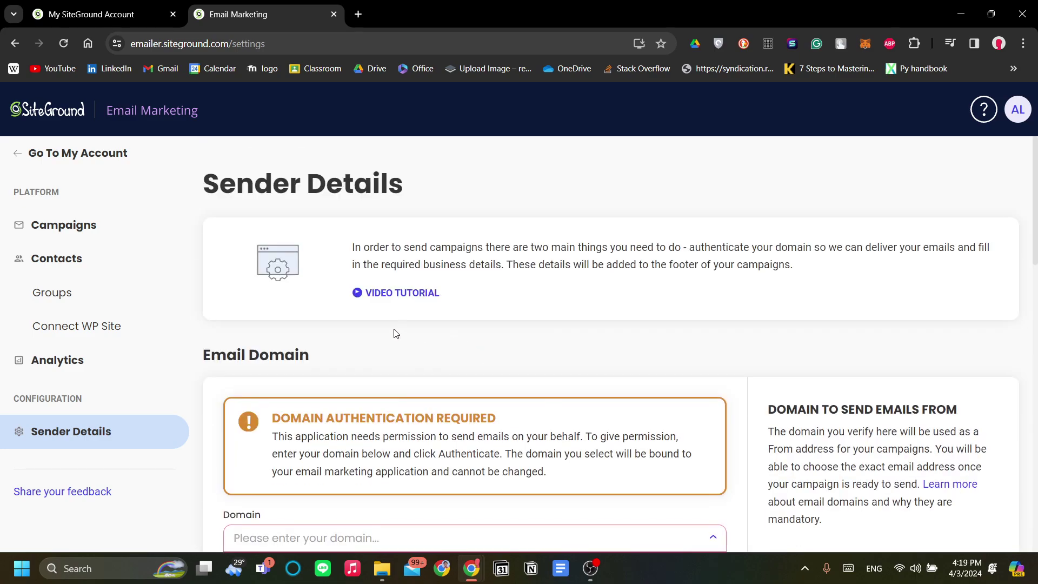
click(81, 227)
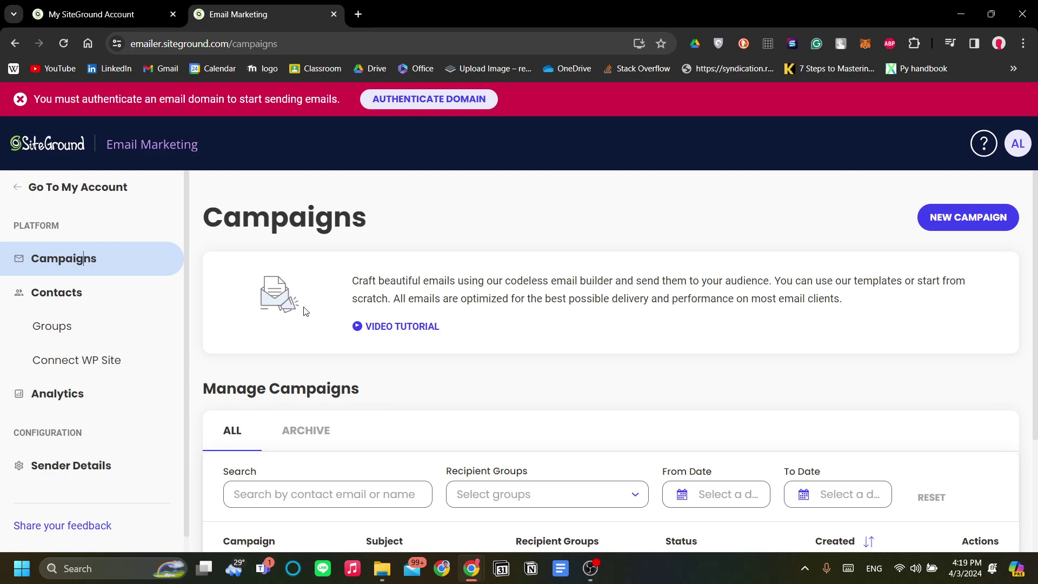
Step: Start a new campaign named 'New Product Launch' and continue to template selection
scroll(306, 312, down, 3)
scroll(307, 312, up, 3)
click(953, 227)
click(511, 384)
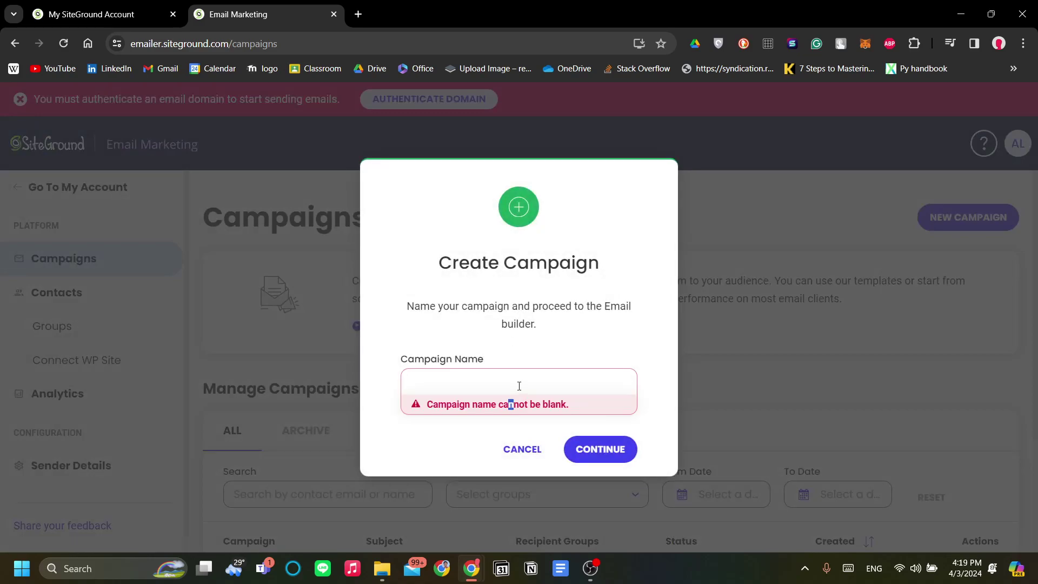
text(New)
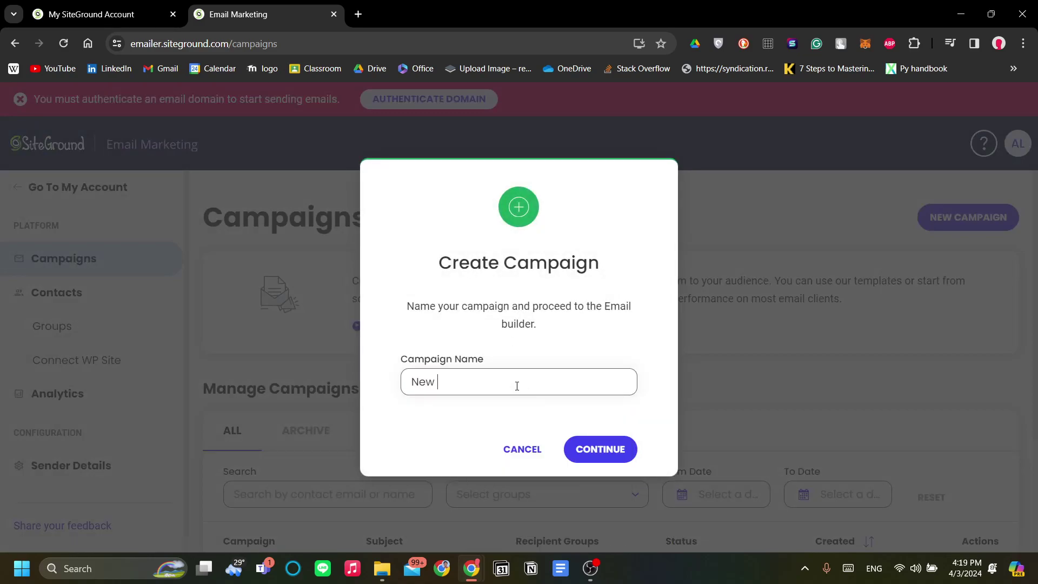
text( Product Launc)
text(h)
click(579, 451)
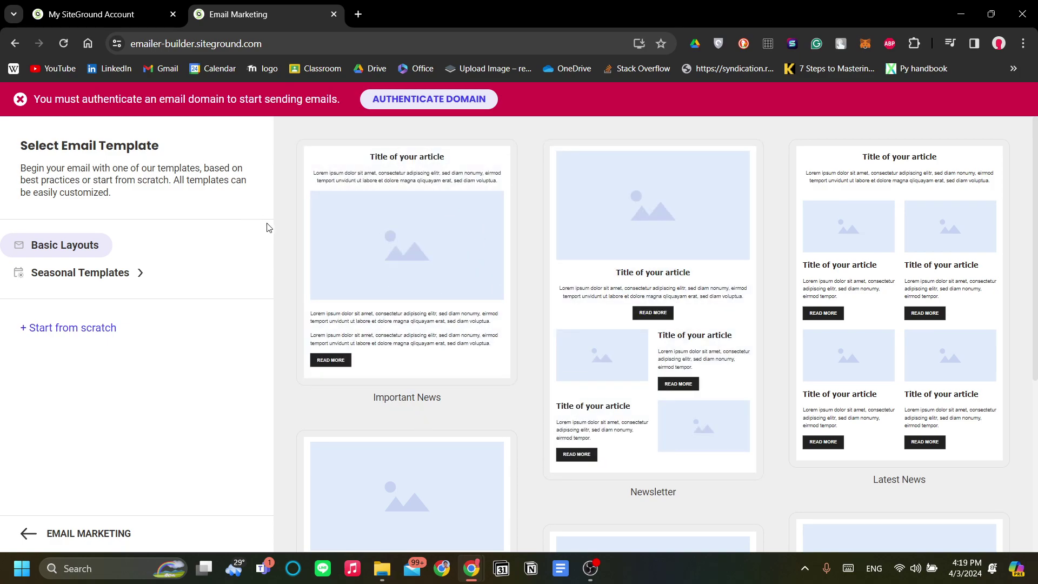
Step: Pick the Important News template from Basic Layouts to load it in the editor
scroll(621, 380, down, 5)
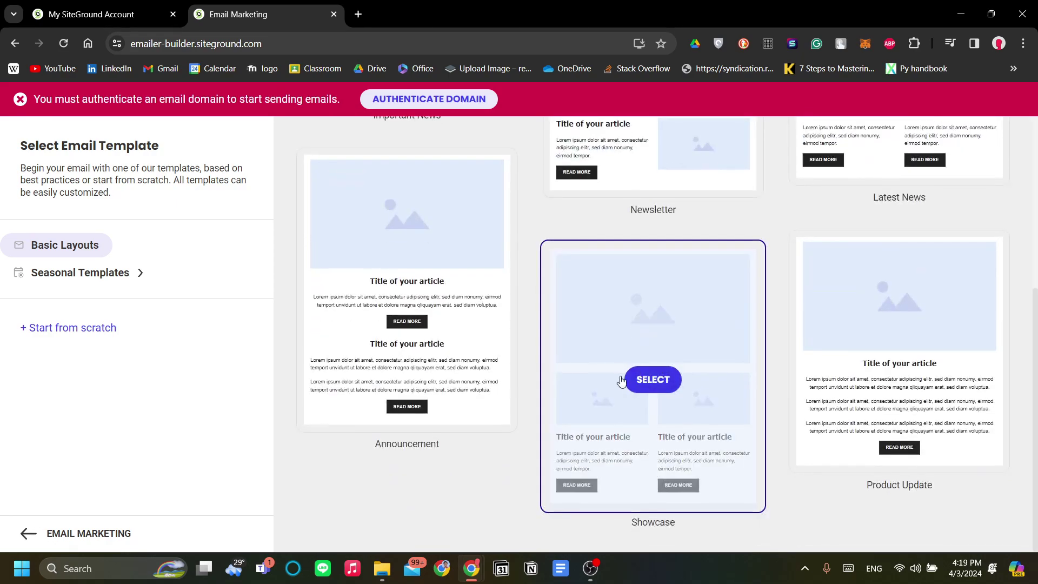
scroll(621, 380, up, 5)
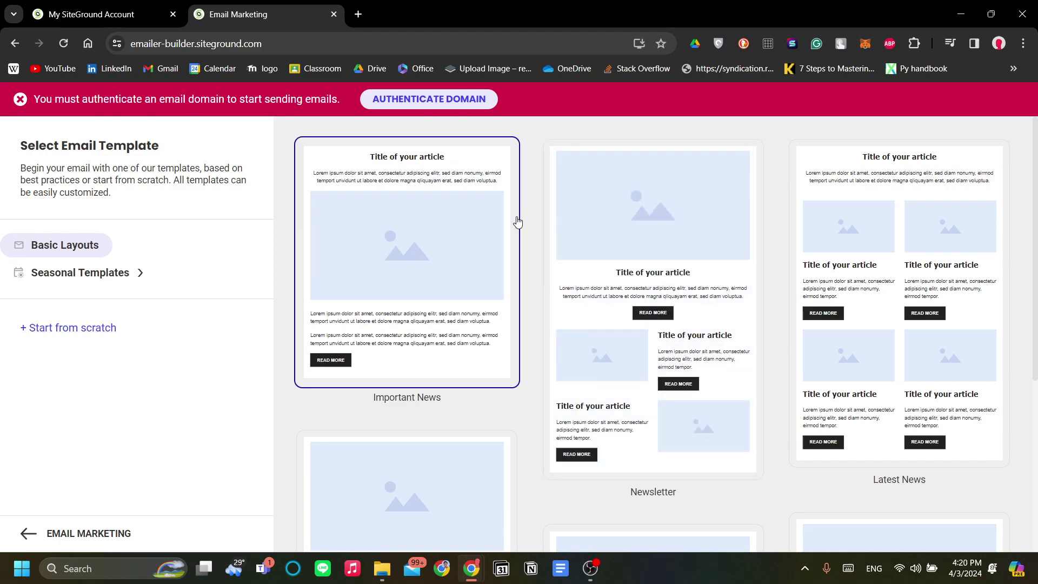
scroll(764, 319, down, 1)
scroll(726, 389, up, 1)
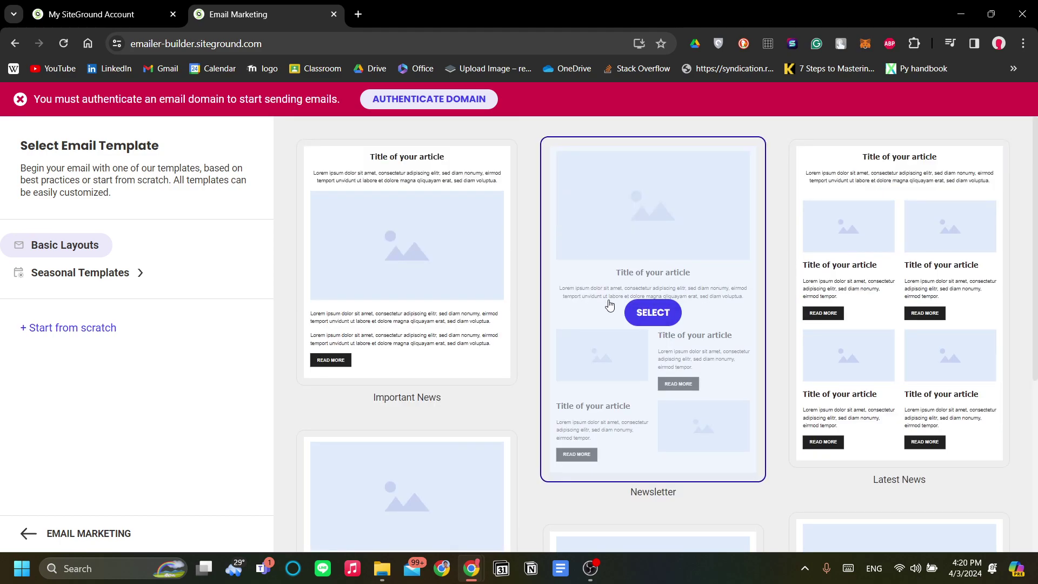
mouse_move(653, 308)
scroll(719, 308, down, 1)
scroll(724, 352, down, 3)
scroll(697, 389, up, 1)
scroll(692, 398, up, 3)
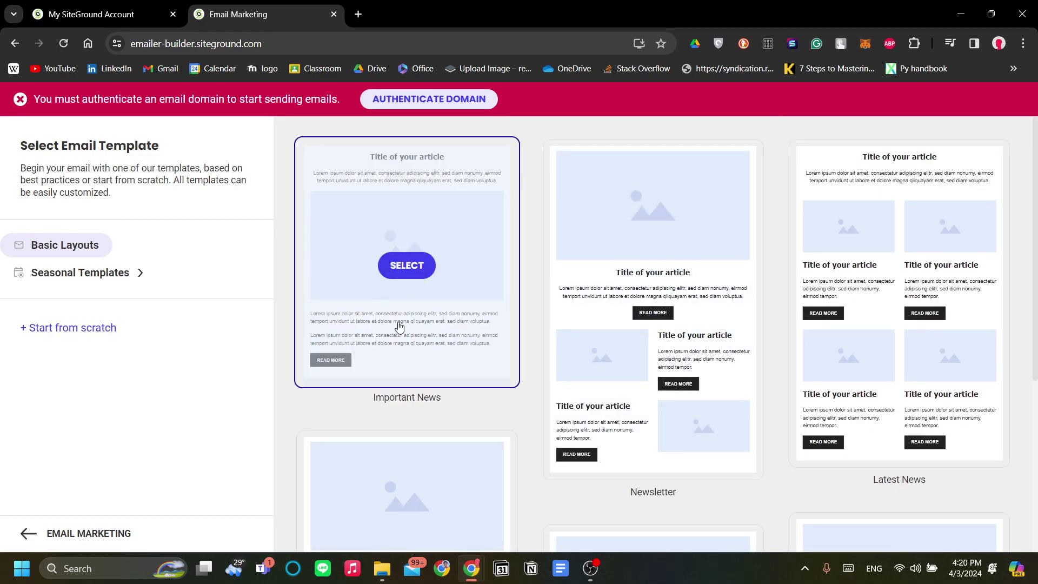
click(380, 267)
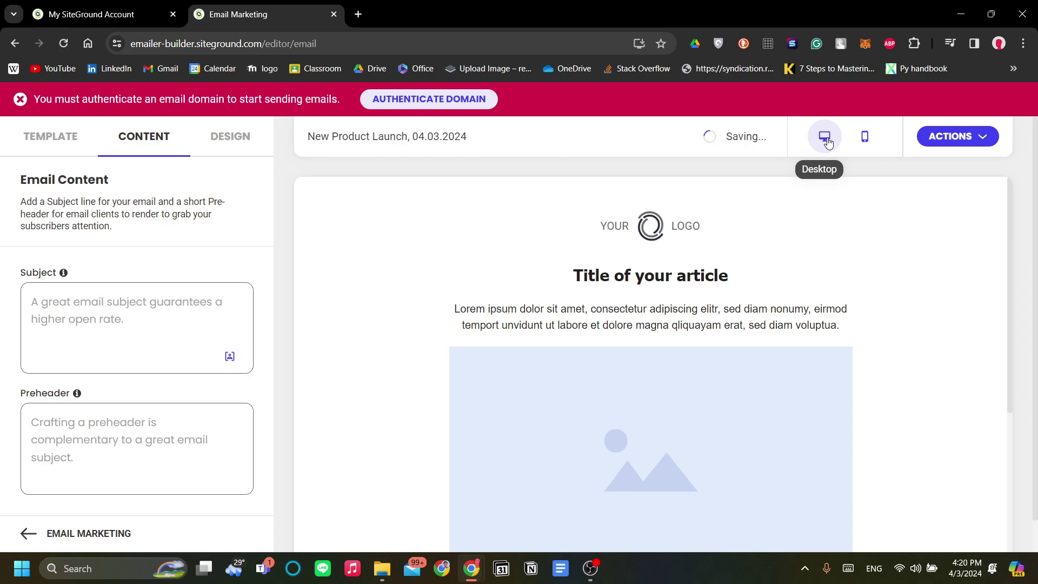
Step: Toggle the preview between the Mobile and Desktop layouts, ending on Desktop
click(865, 137)
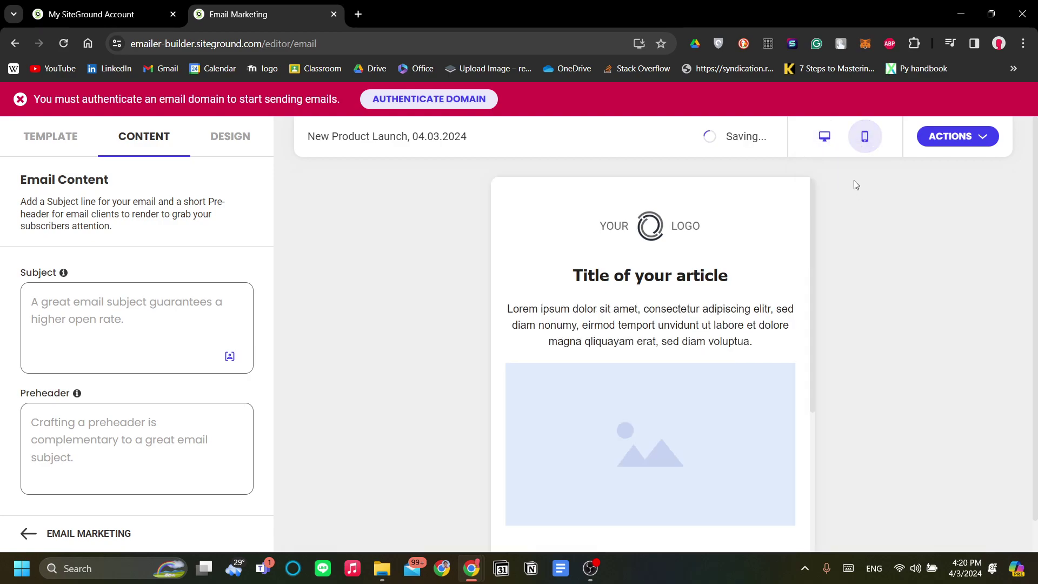
scroll(806, 245, down, 5)
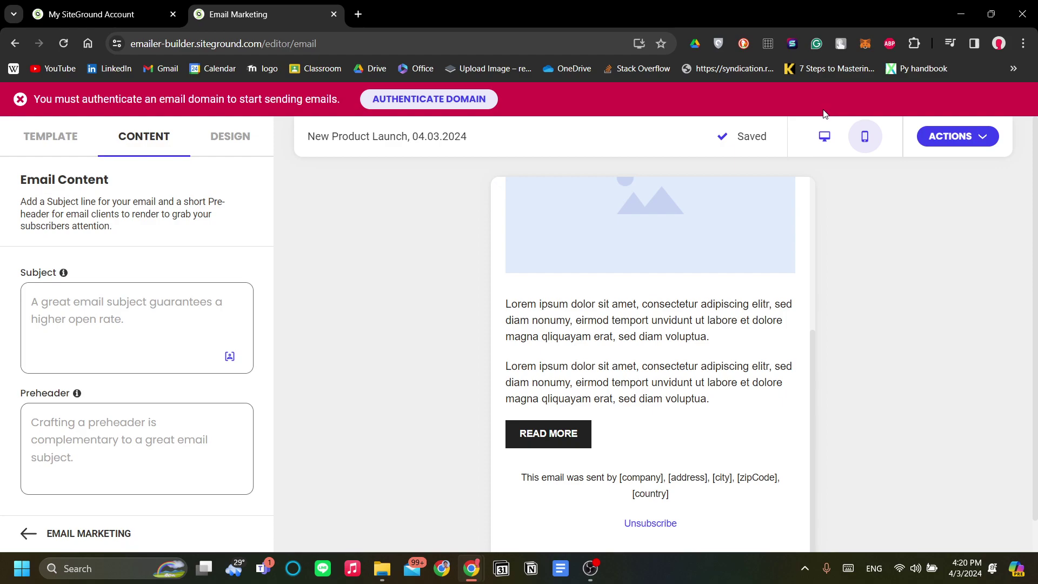
click(824, 136)
scroll(945, 305, up, 2)
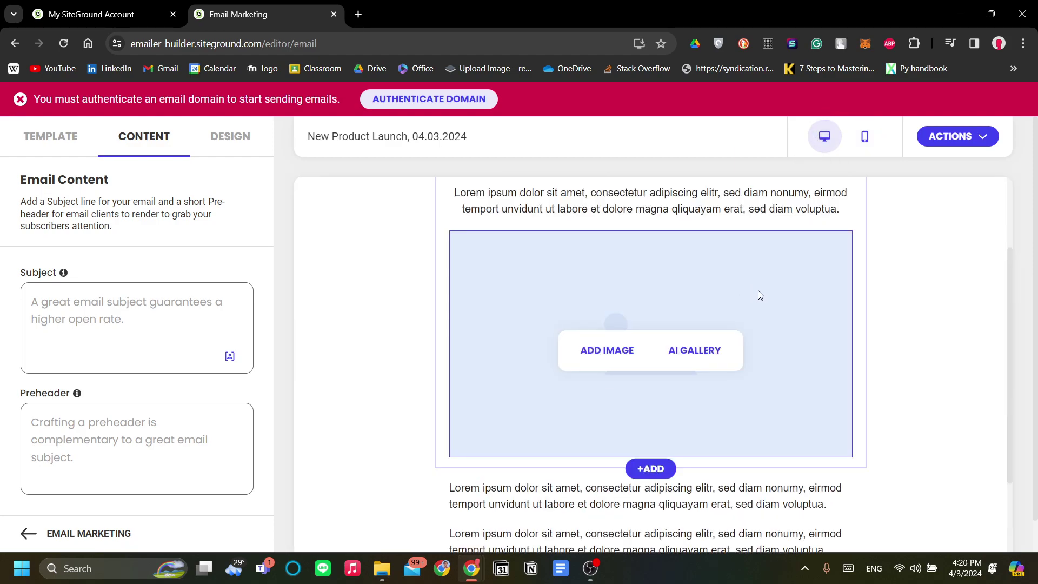
click(864, 137)
scroll(811, 292, up, 5)
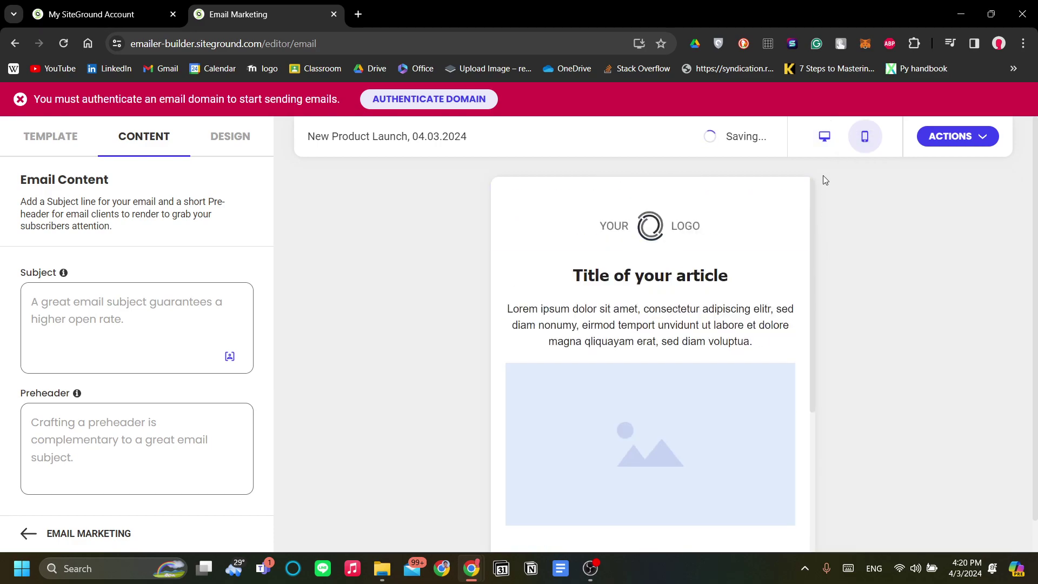
click(824, 137)
scroll(860, 298, down, 4)
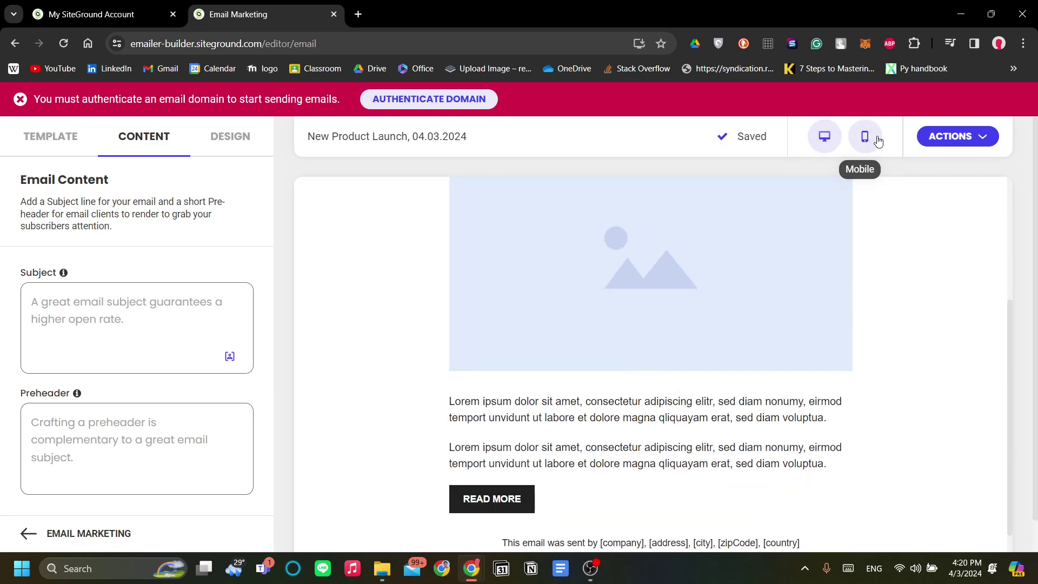
click(866, 138)
click(838, 136)
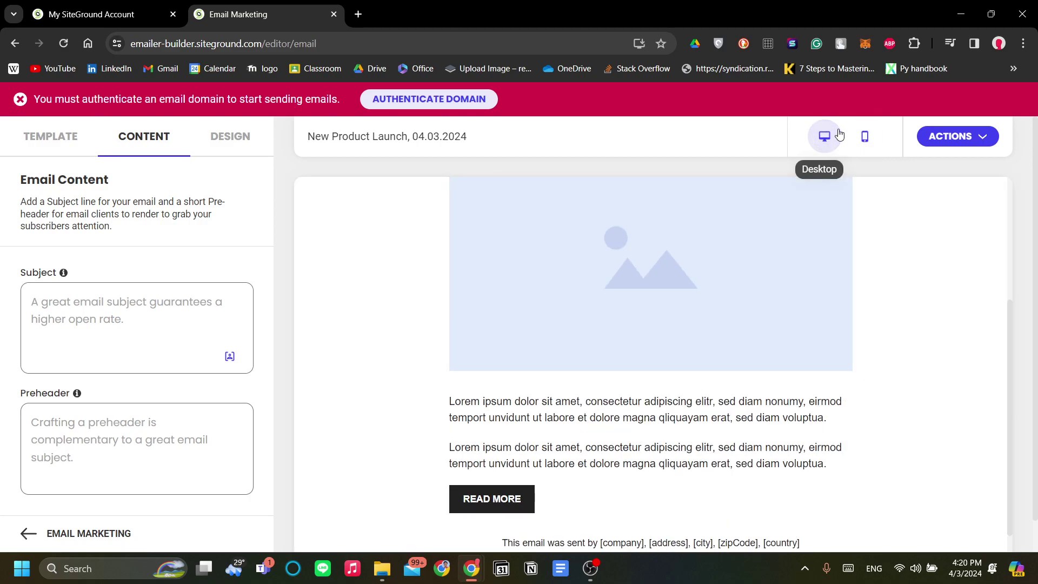
Step: Scroll through the desktop preview of the template
scroll(840, 270, down, 2)
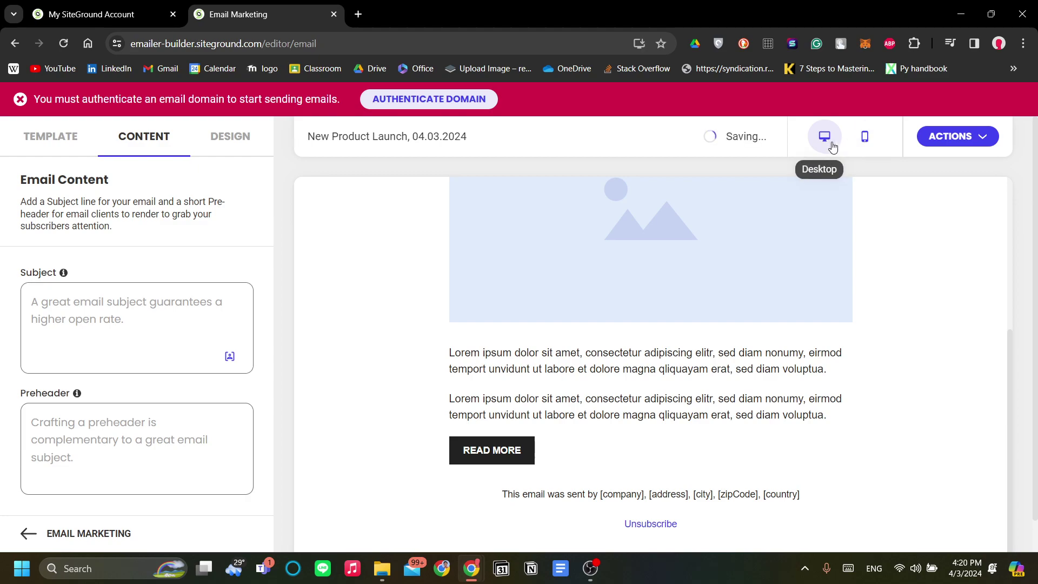
scroll(470, 285, up, 5)
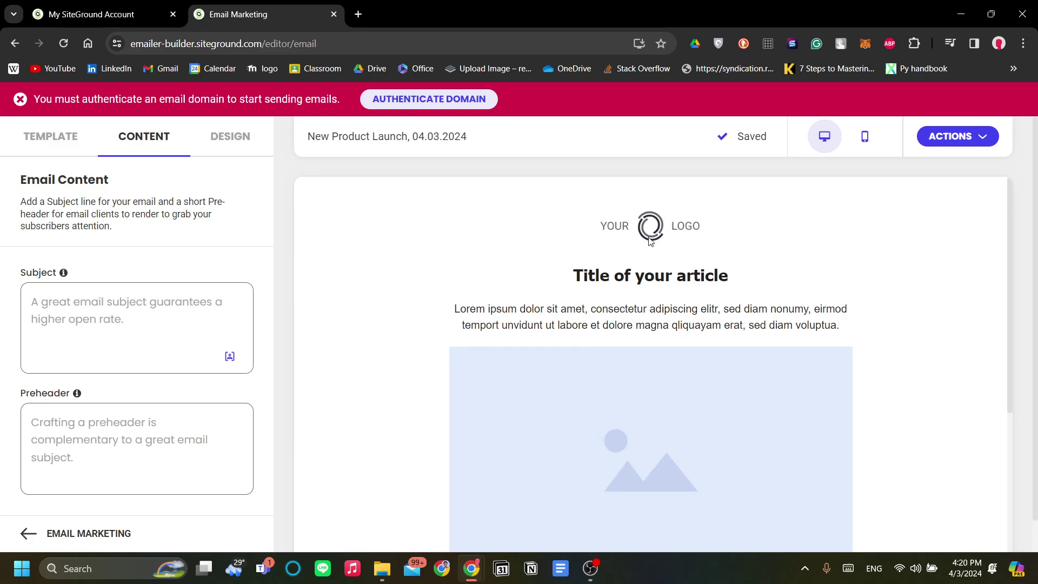
scroll(633, 281, down, 5)
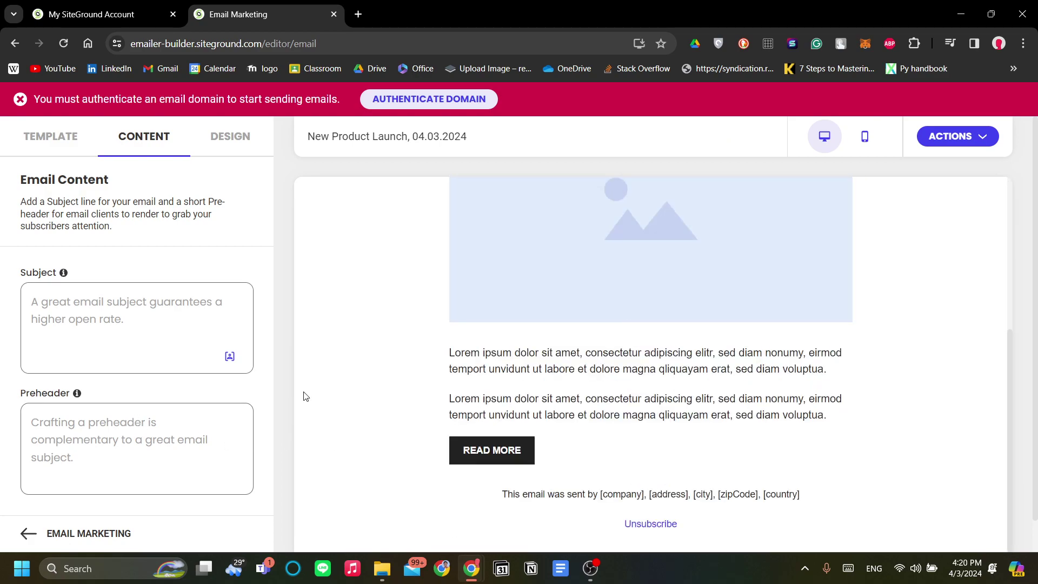
scroll(739, 373, up, 5)
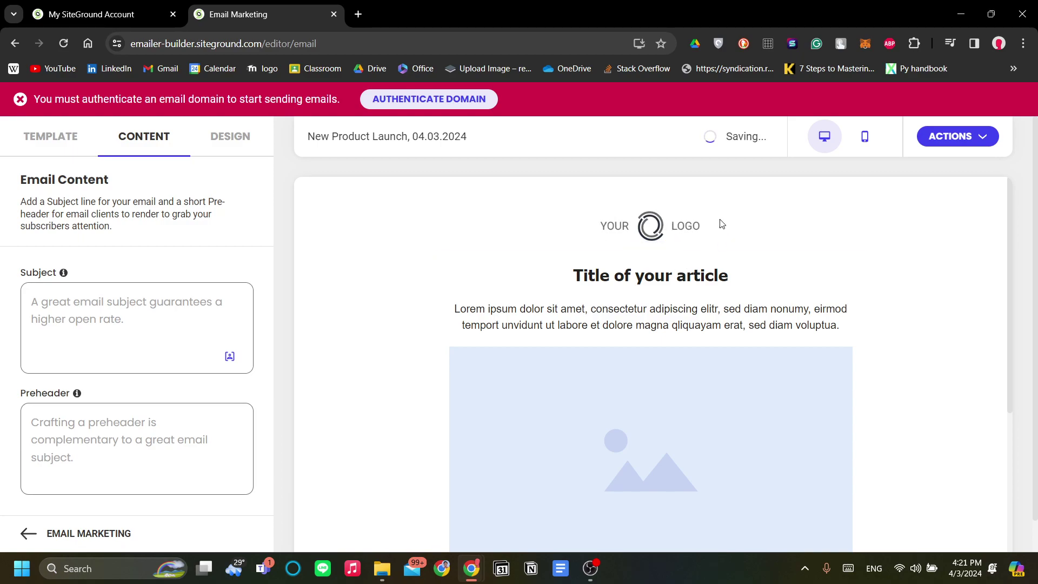
scroll(634, 276, down, 3)
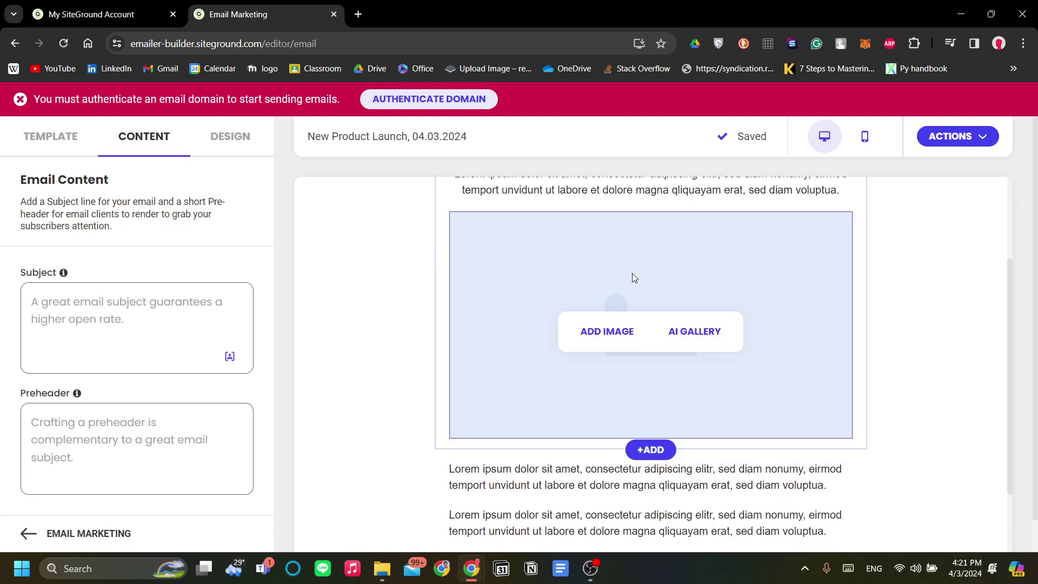
scroll(635, 274, up, 3)
Step: Replace 'Title of your article' with the heading 'We launched the new product 2.0!'
click(593, 291)
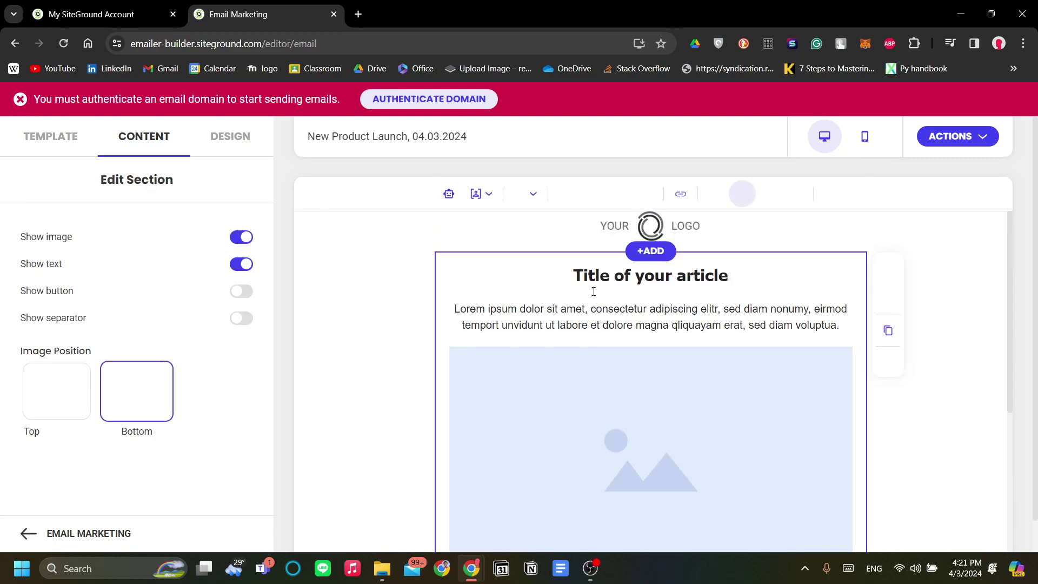
scroll(595, 295, down, 5)
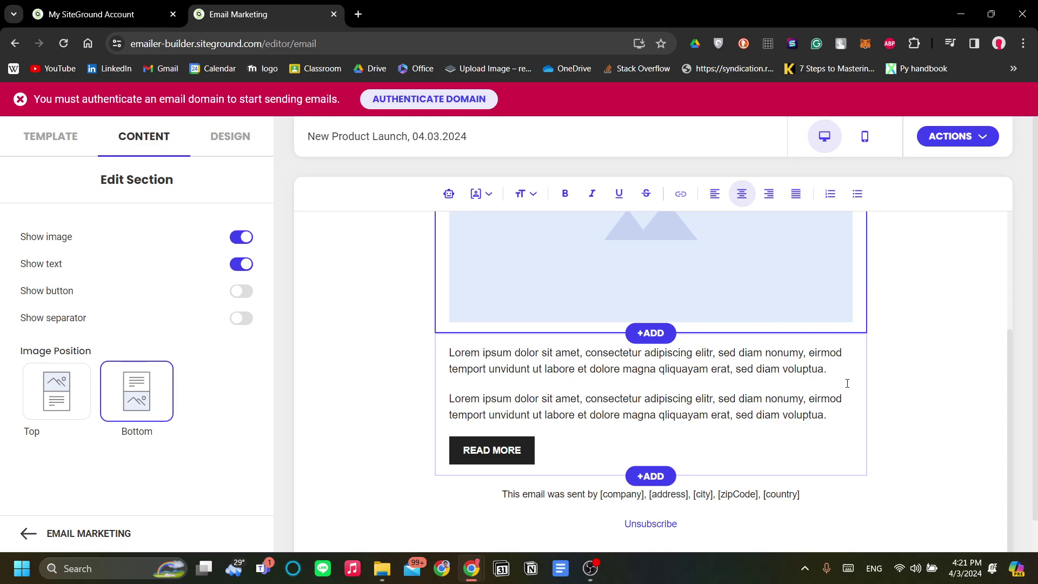
scroll(847, 384, up, 5)
click(592, 279)
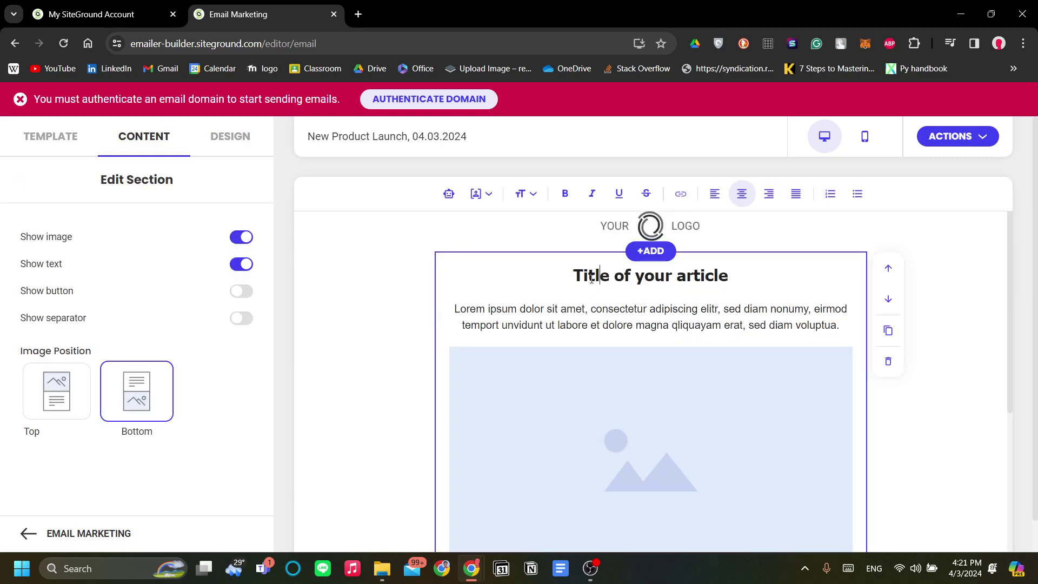
mouse_move(591, 279)
mouse_down()
mouse_move(730, 277)
mouse_move(497, 281)
mouse_up()
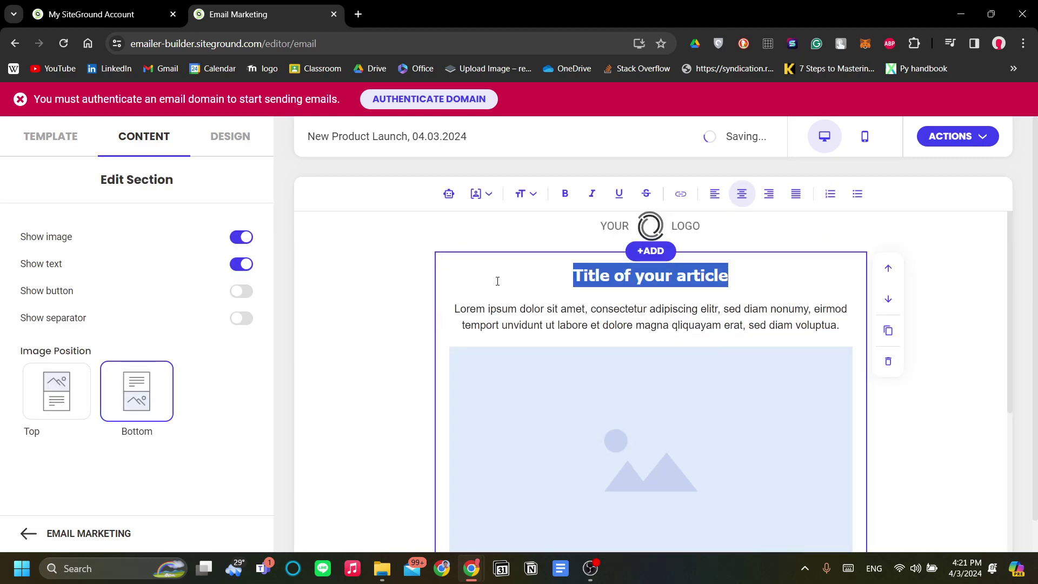
text(We laun)
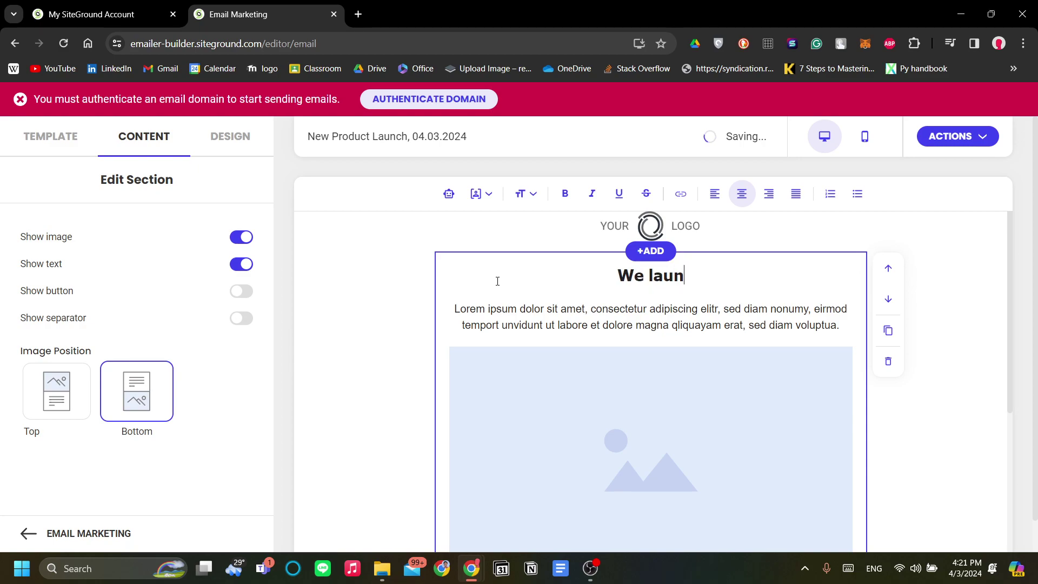
text(ched the new)
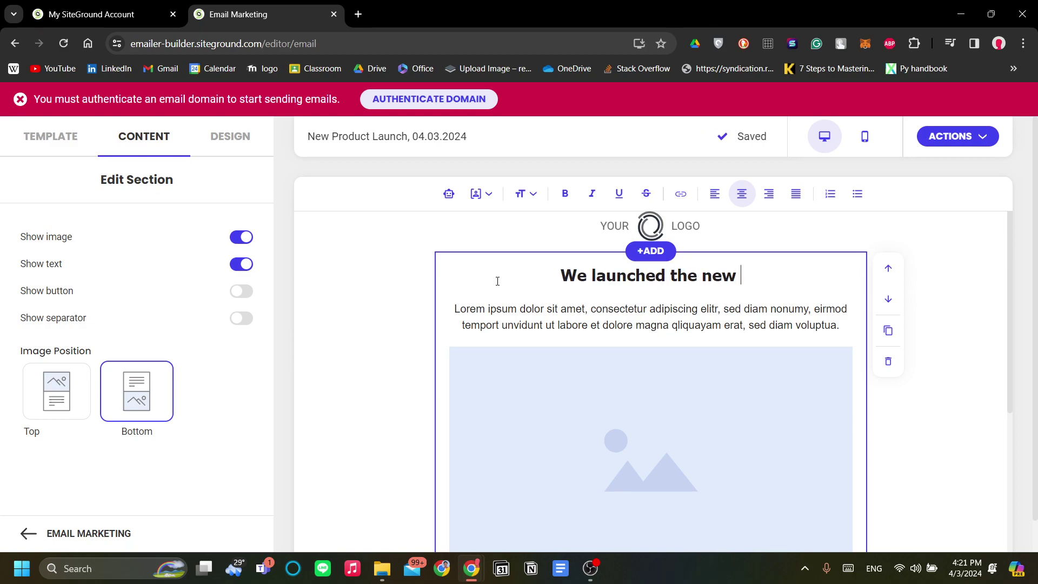
text( product 2.))
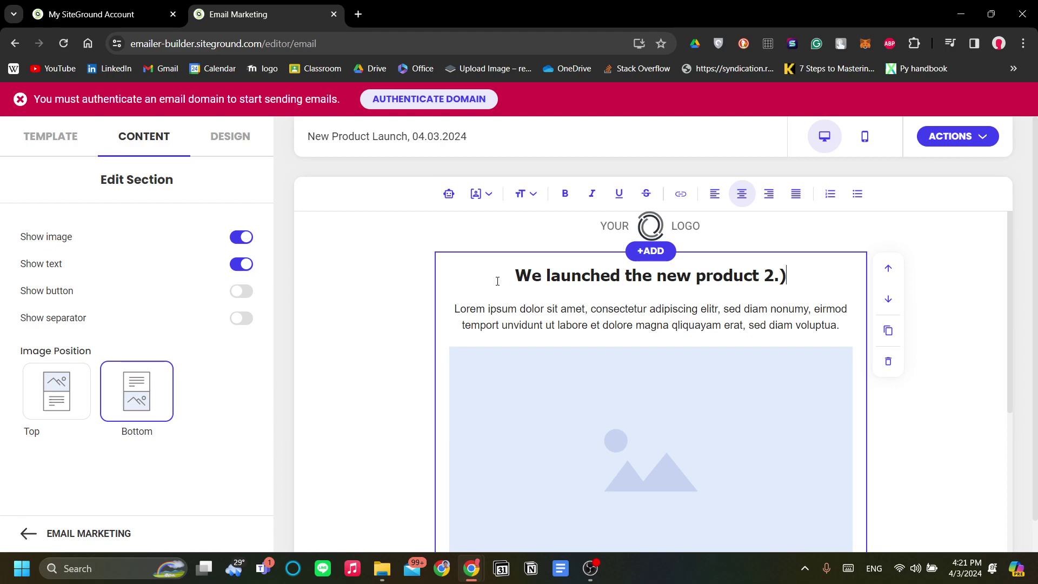
key(BackSpace)
text(0!)
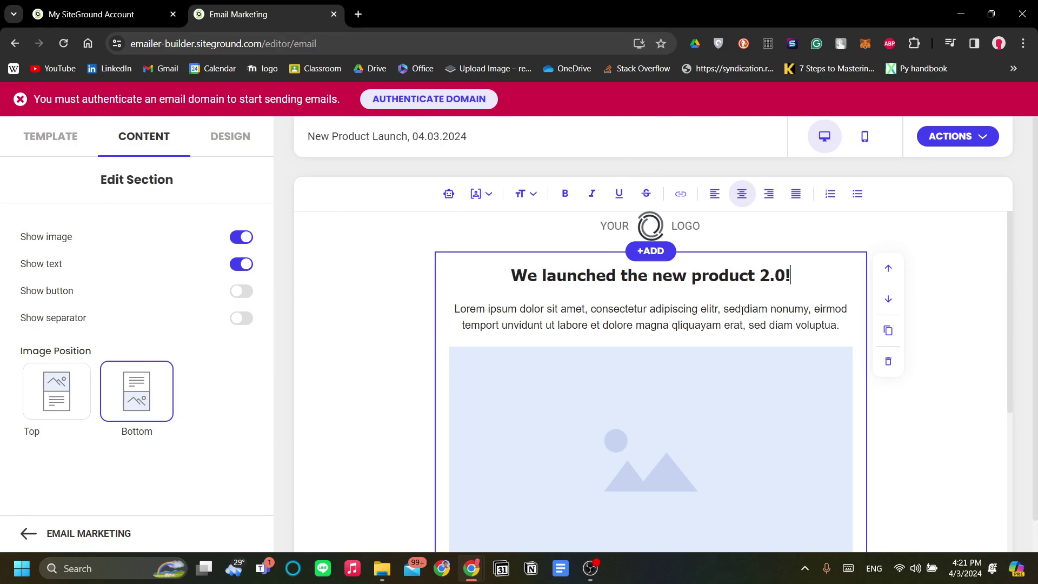
scroll(743, 310, down, 5)
click(925, 303)
scroll(660, 354, down, 5)
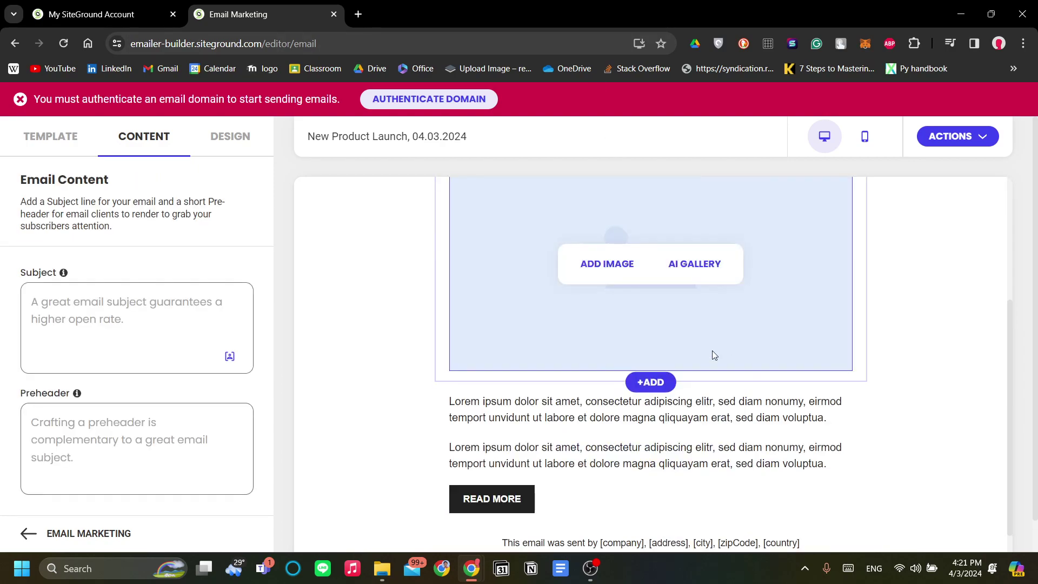
scroll(714, 355, up, 1)
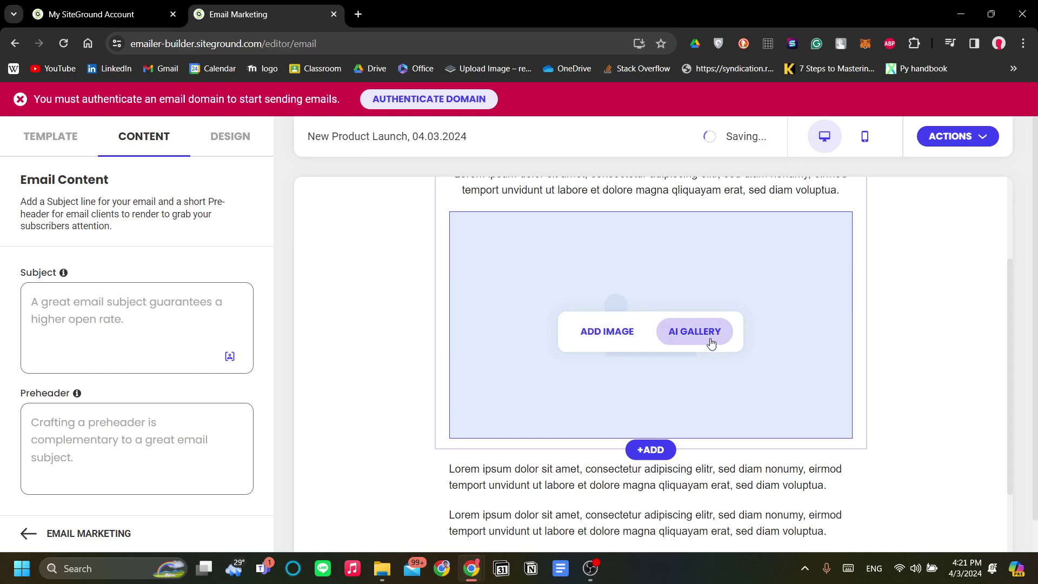
Step: Open the image gallery for the placeholder image and browse uploaded and AI-generated images
click(608, 341)
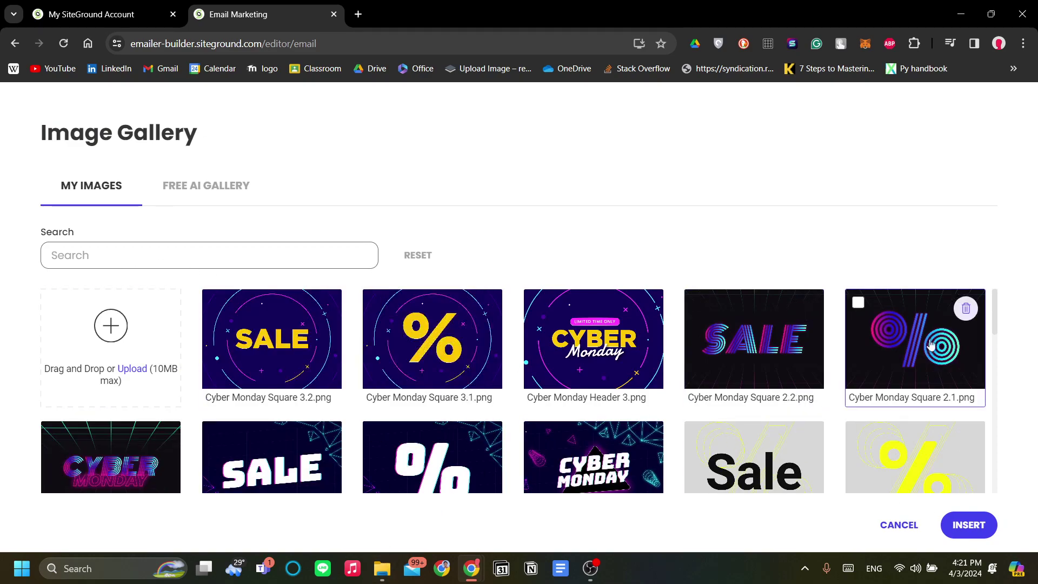
scroll(433, 351, down, 6)
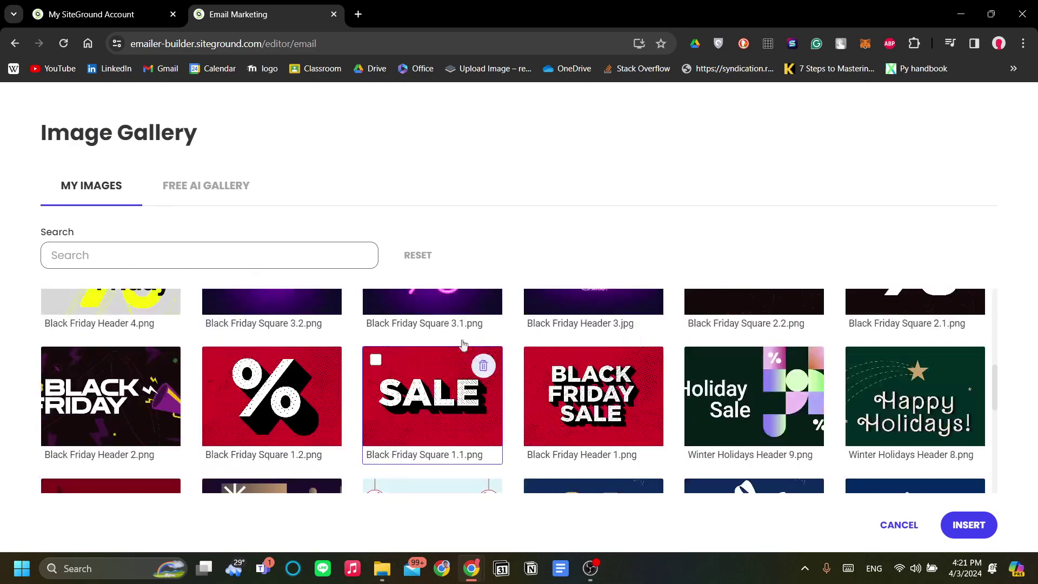
scroll(319, 360, down, 7)
scroll(322, 360, up, 4)
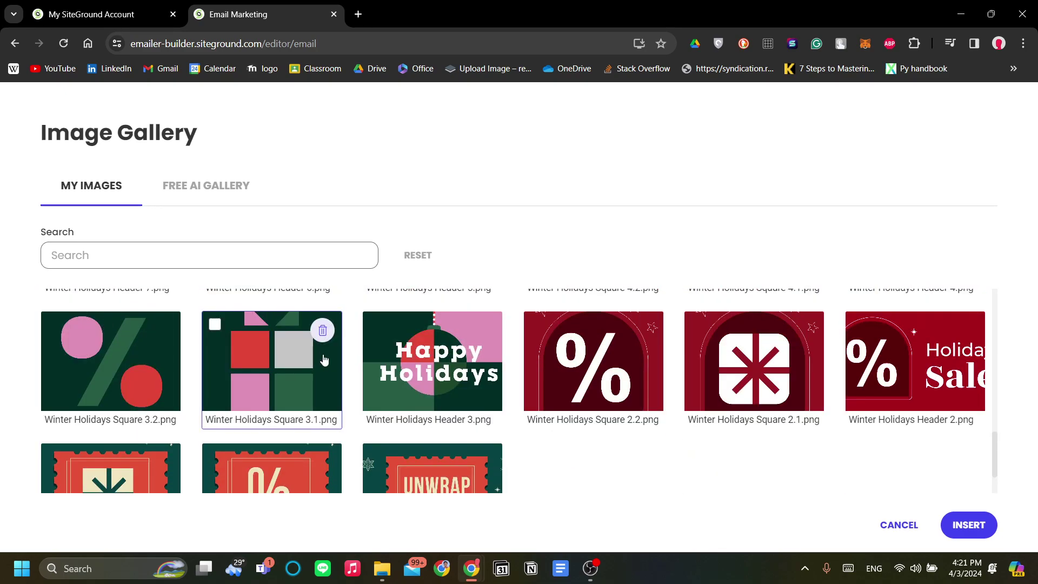
scroll(324, 360, up, 3)
scroll(475, 301, up, 1)
scroll(505, 371, up, 3)
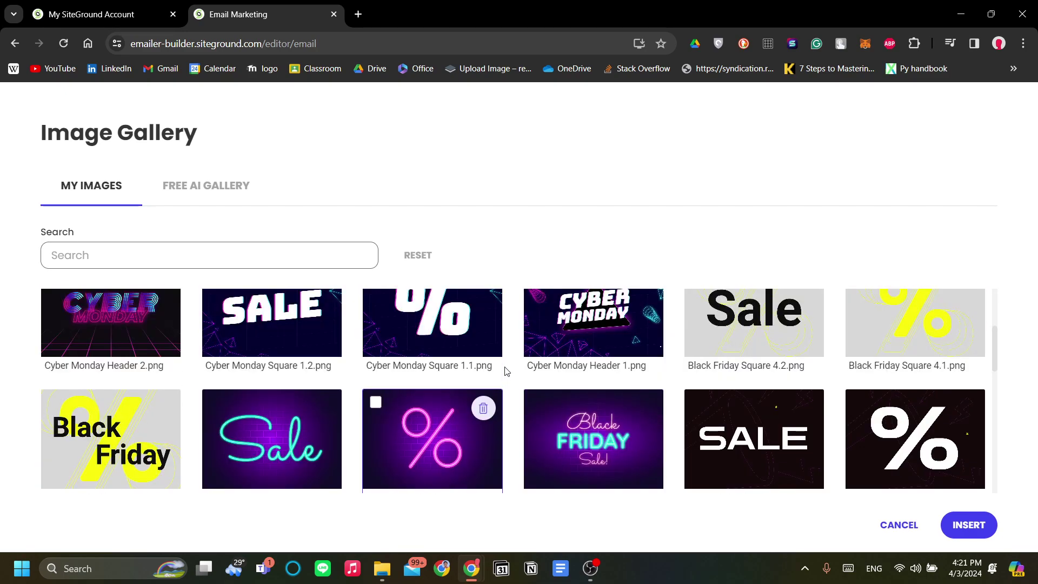
scroll(505, 371, up, 5)
scroll(514, 371, down, 5)
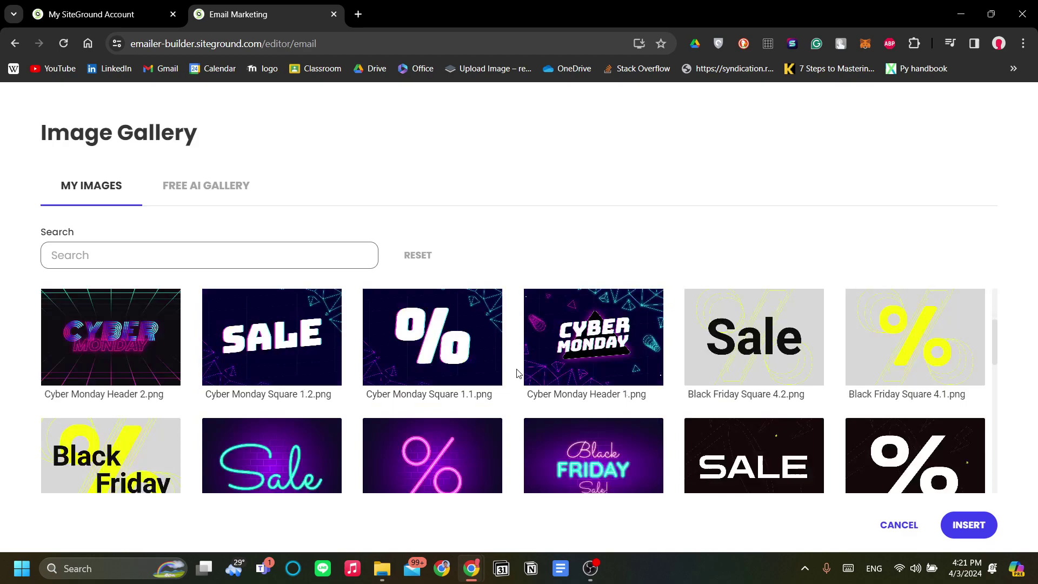
click(253, 194)
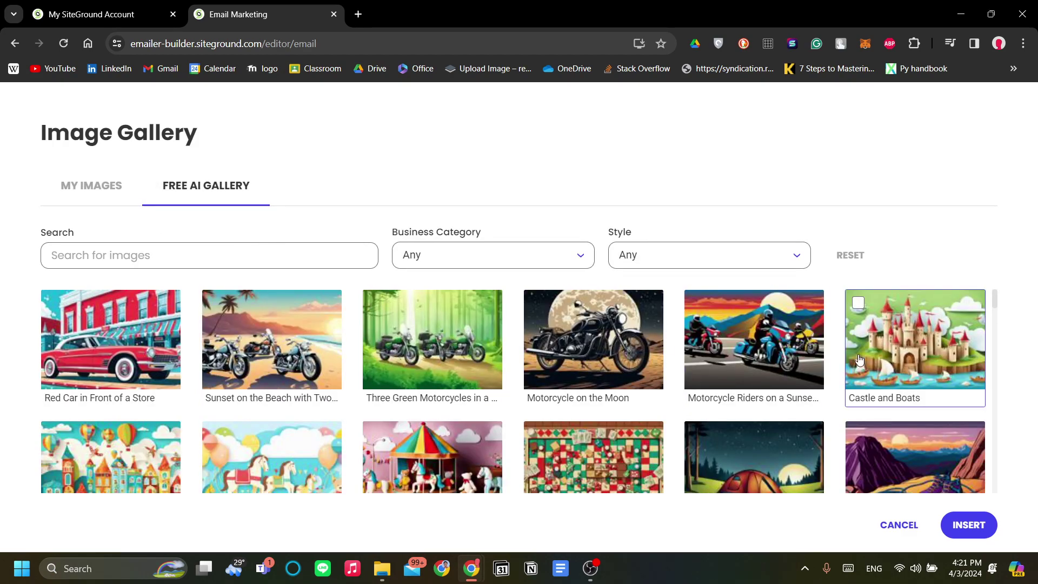
scroll(619, 390, down, 3)
scroll(619, 390, up, 2)
click(96, 189)
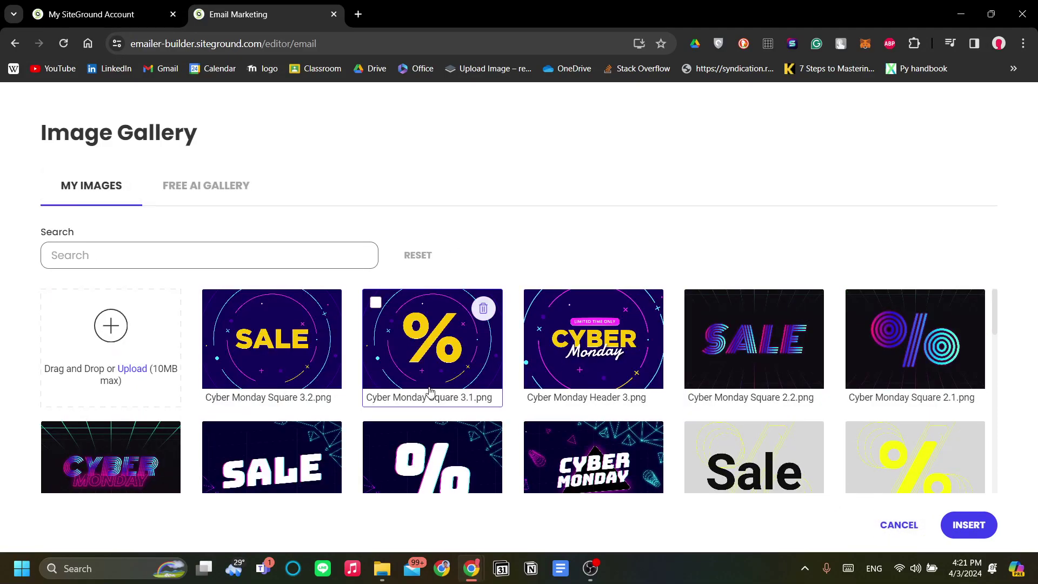
scroll(408, 377, down, 5)
Step: Search the uploaded images for 'launch', then clear the search to list all images
click(224, 246)
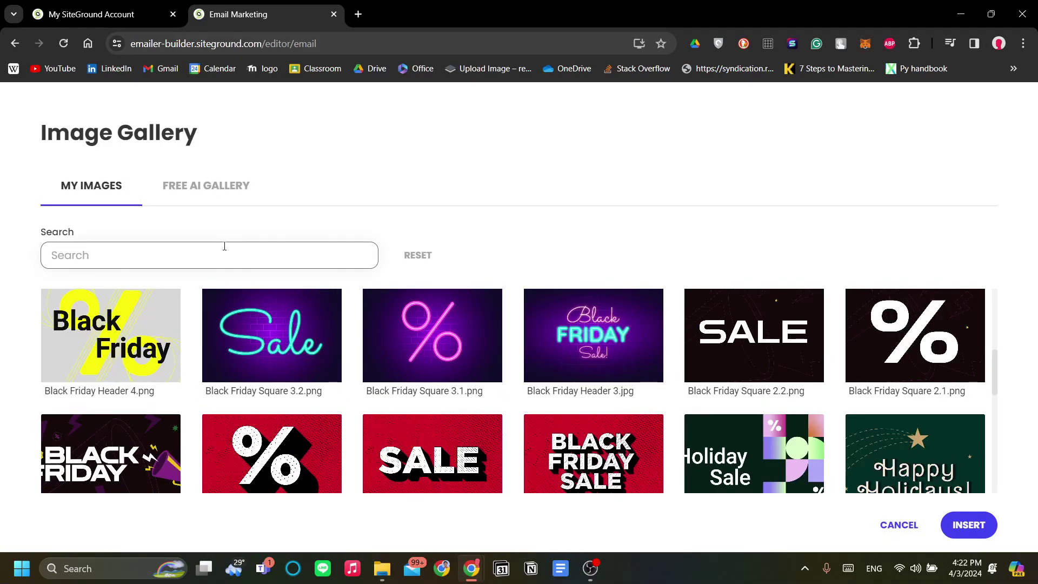
text(launch)
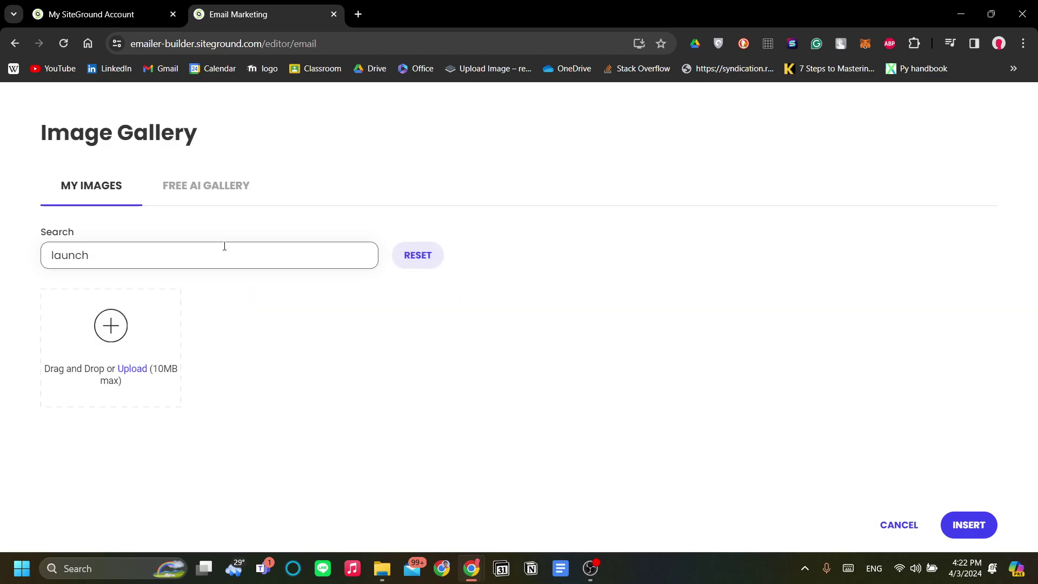
key(ctrl+a)
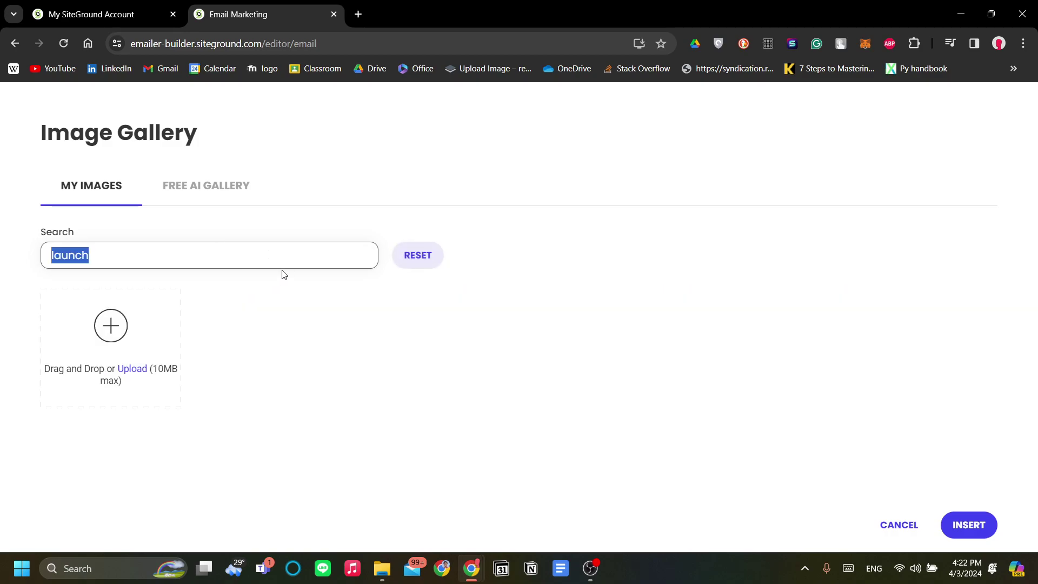
key(BackSpace)
scroll(541, 379, down, 5)
scroll(768, 344, down, 5)
scroll(730, 378, up, 10)
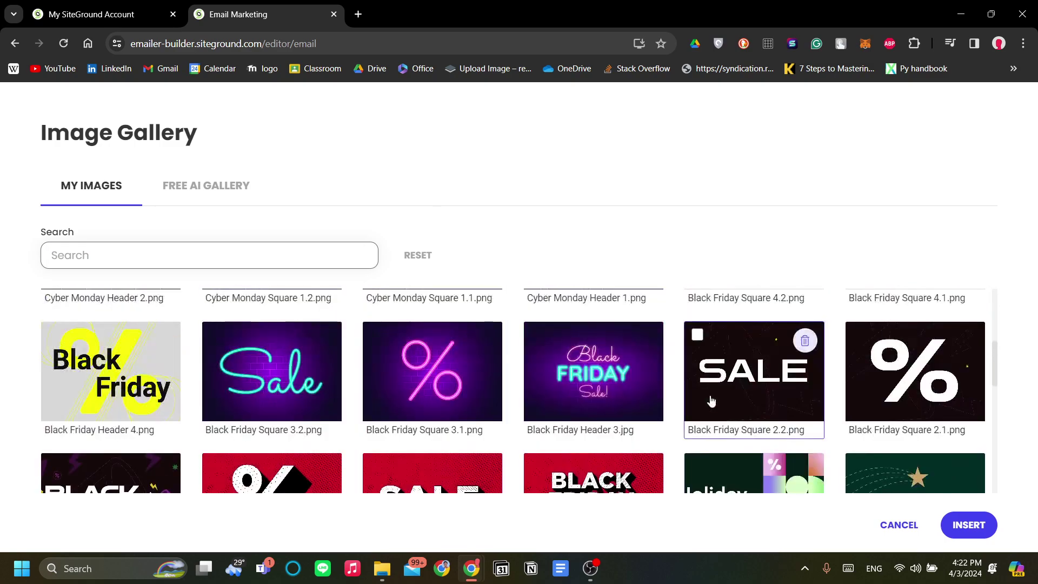
scroll(708, 399, up, 3)
scroll(708, 399, down, 2)
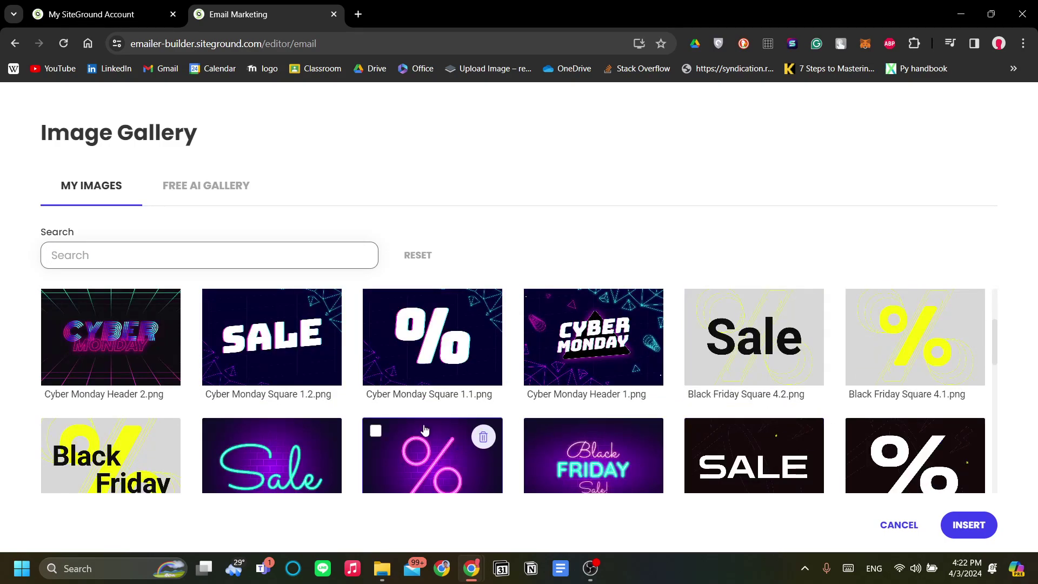
scroll(475, 438, down, 2)
scroll(443, 443, down, 1)
mouse_move(271, 396)
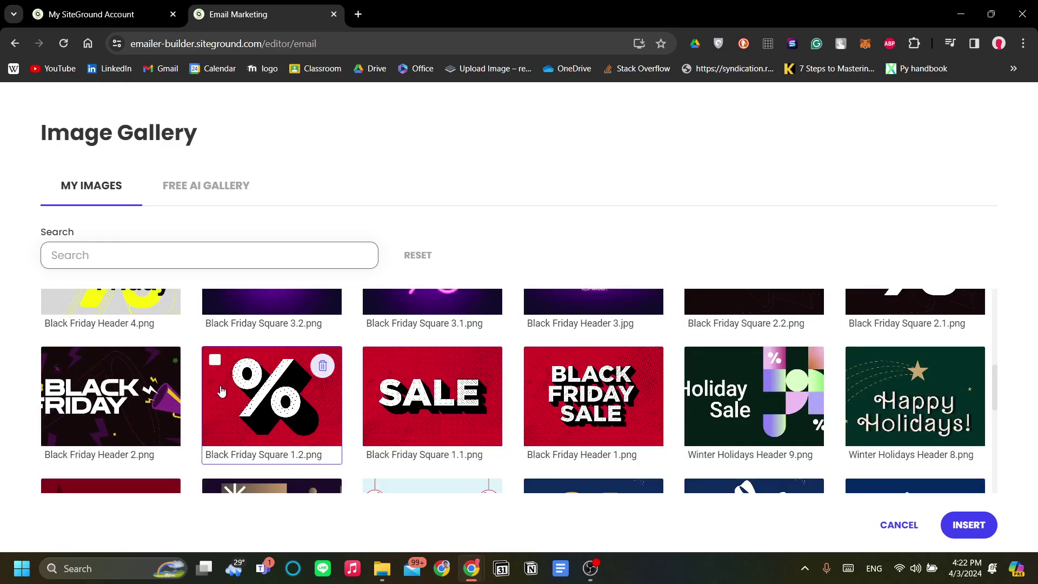
Step: Insert the red percent-sign image Black Friday Square 1.2.png into the image section
click(969, 525)
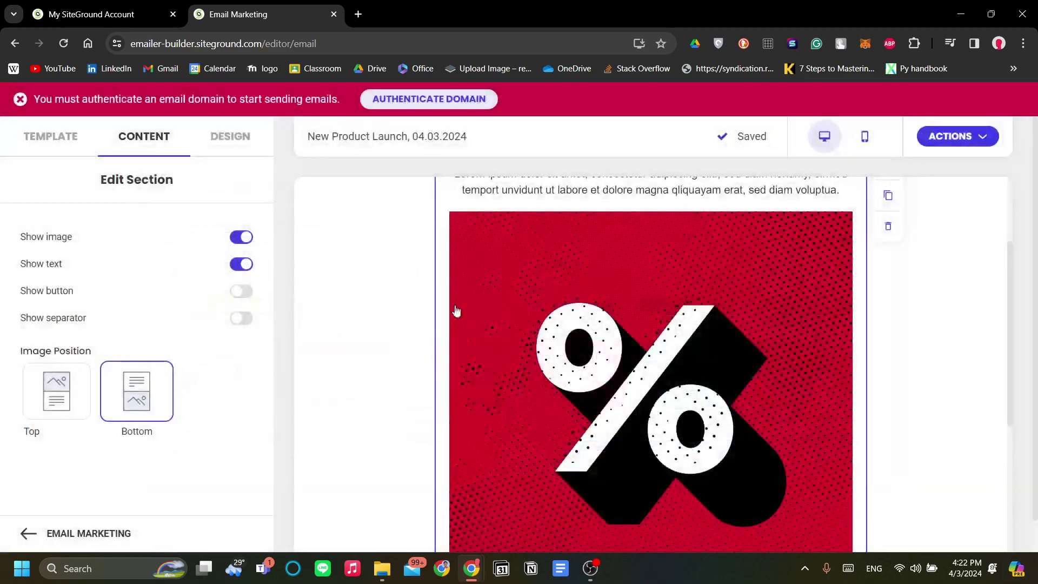
click(908, 367)
scroll(865, 405, up, 2)
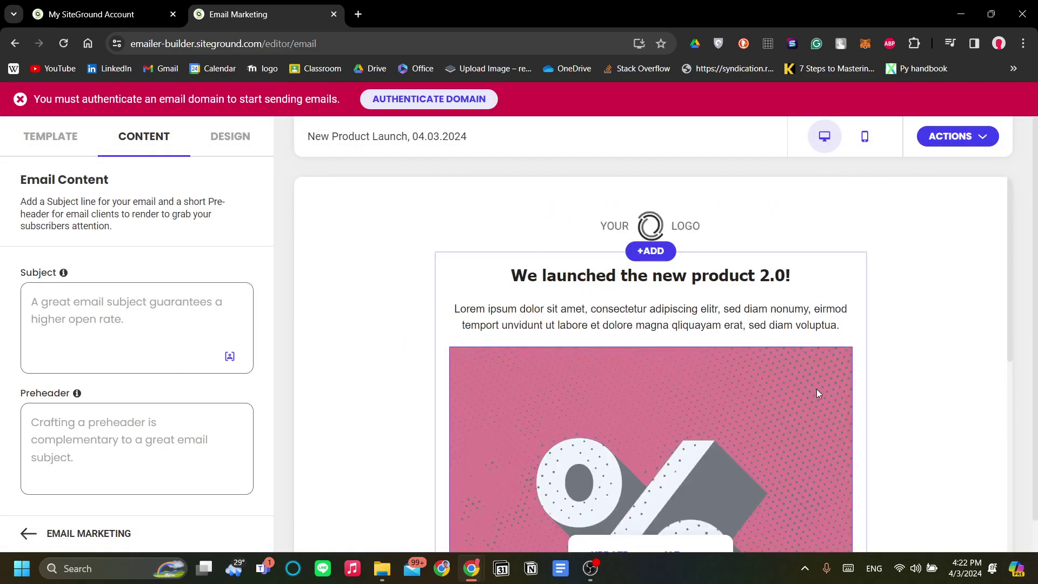
scroll(914, 390, down, 1)
scroll(914, 390, up, 1)
scroll(865, 335, down, 7)
scroll(816, 346, down, 1)
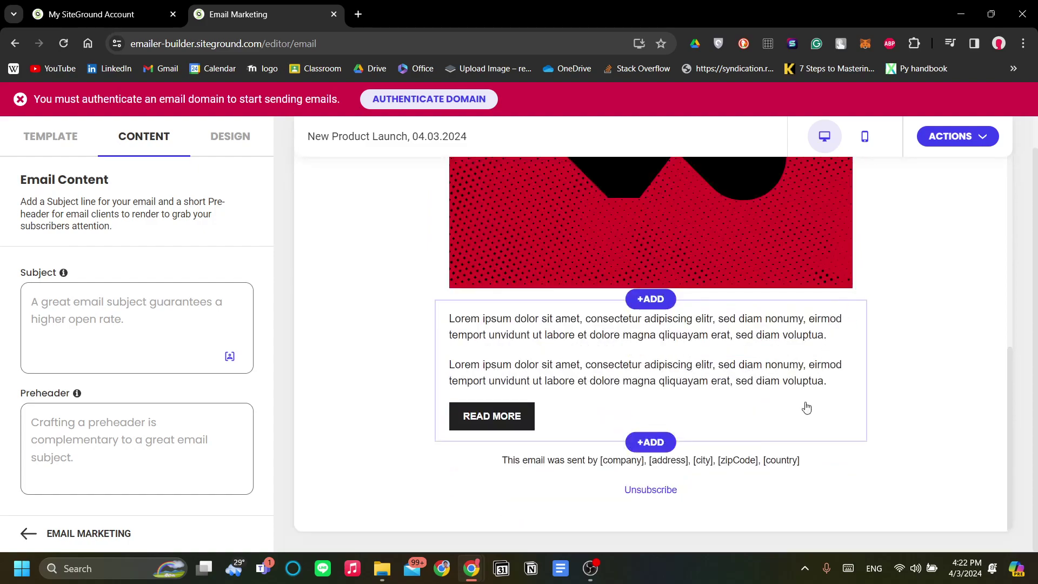
Step: Set the email subject to 'We got something for you!'
click(161, 326)
scroll(476, 364, up, 8)
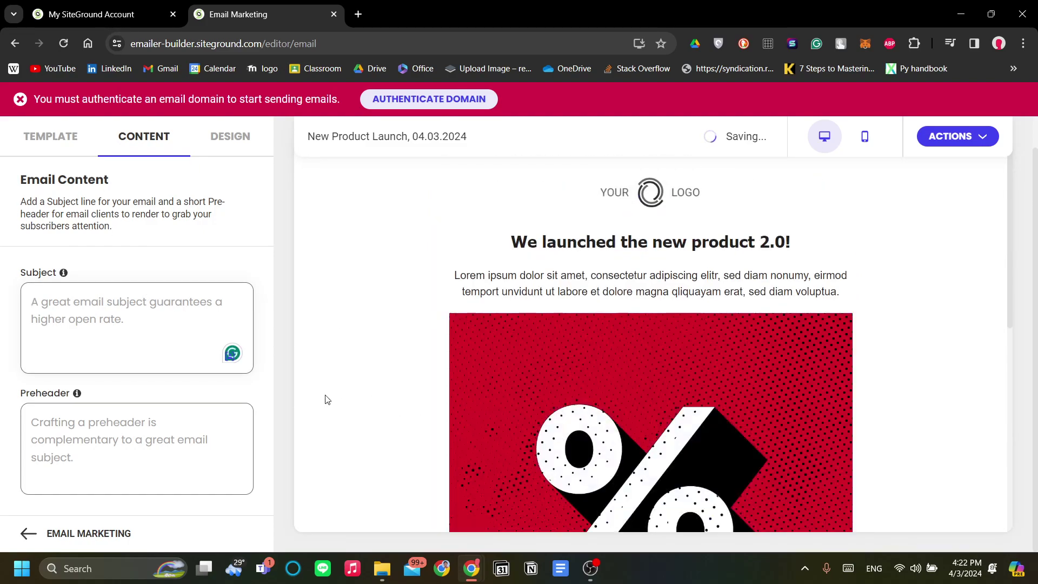
text(aw)
key(ctrl+a)
key(BackSpace)
click(146, 329)
text(We h)
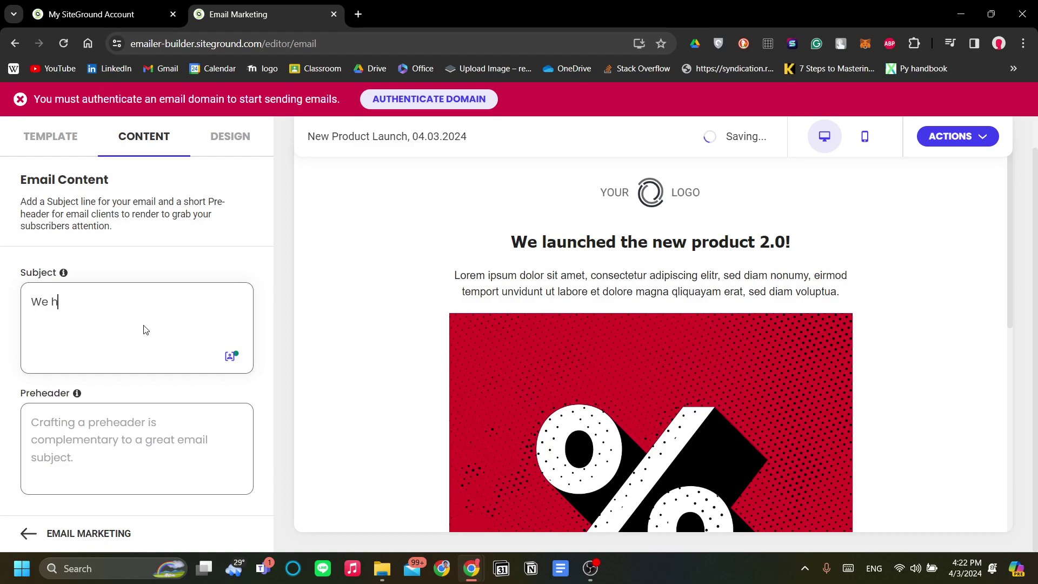
key(BackSpace)
text(got something)
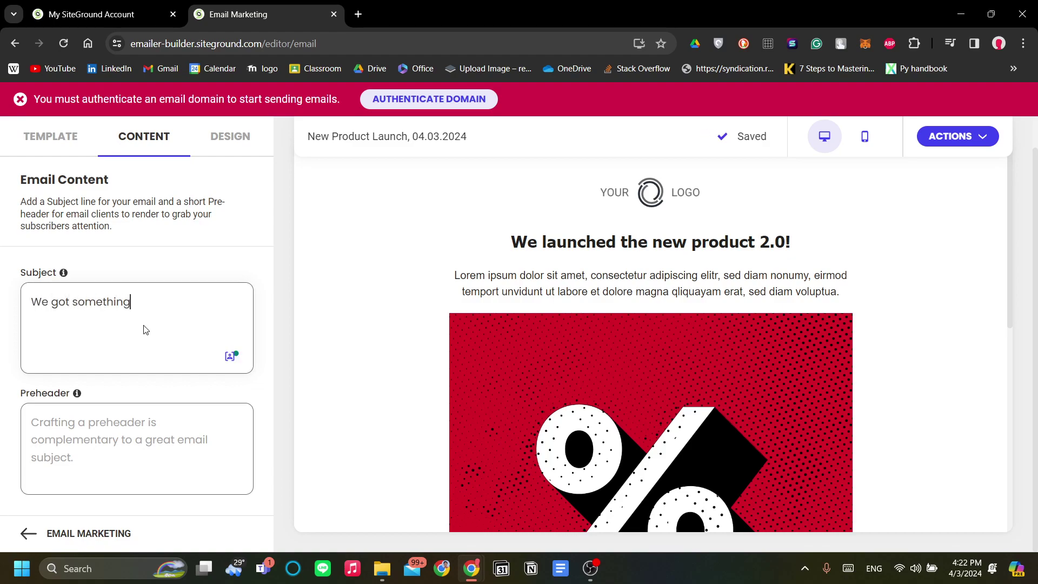
text( for you!)
key(Tab)
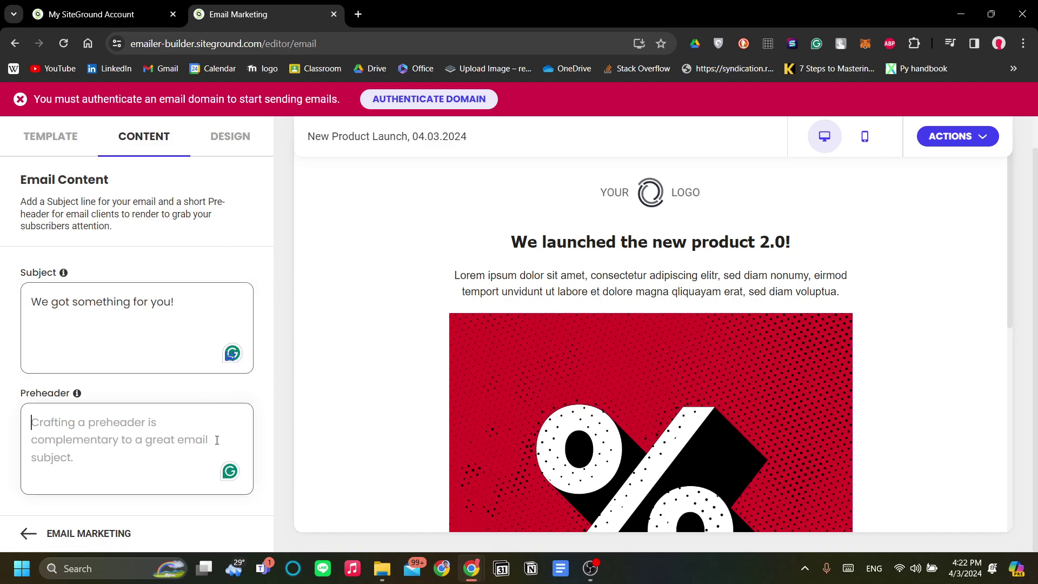
Step: Set the email preheader to 'New Product Launch'
click(149, 484)
text(New Product Launch)
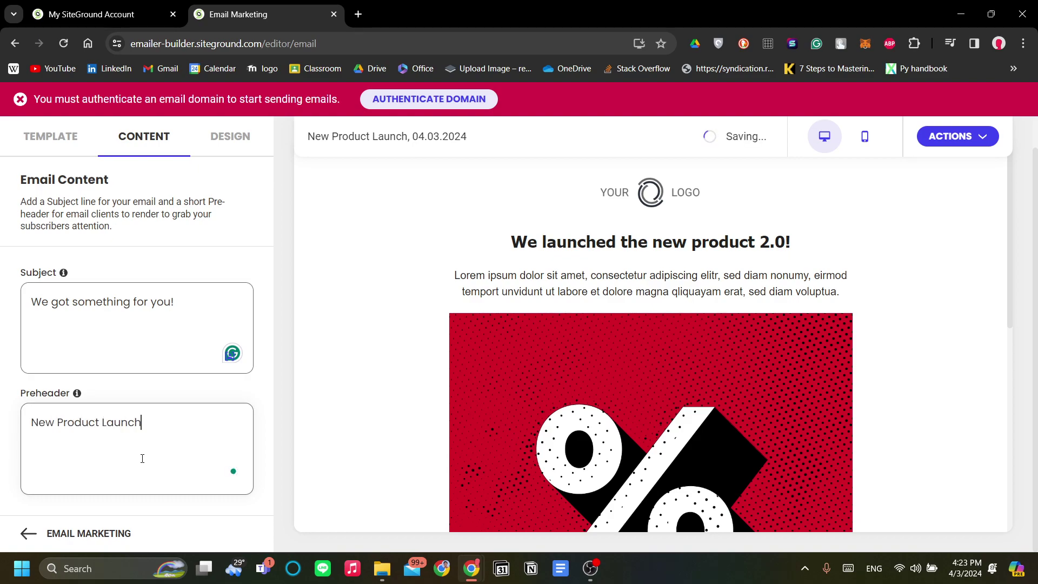
scroll(487, 290, down, 4)
scroll(561, 347, down, 4)
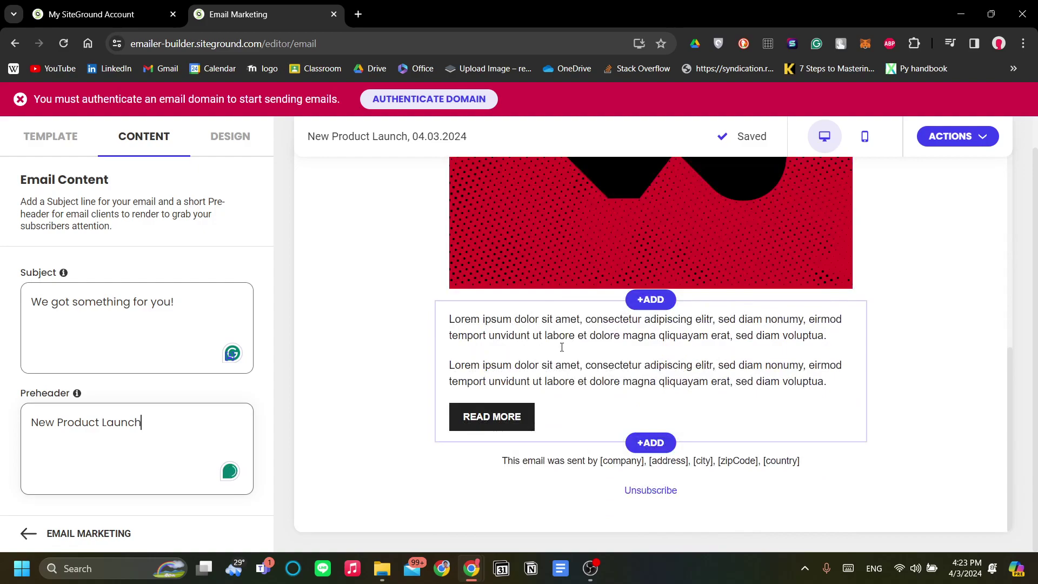
scroll(606, 227, up, 5)
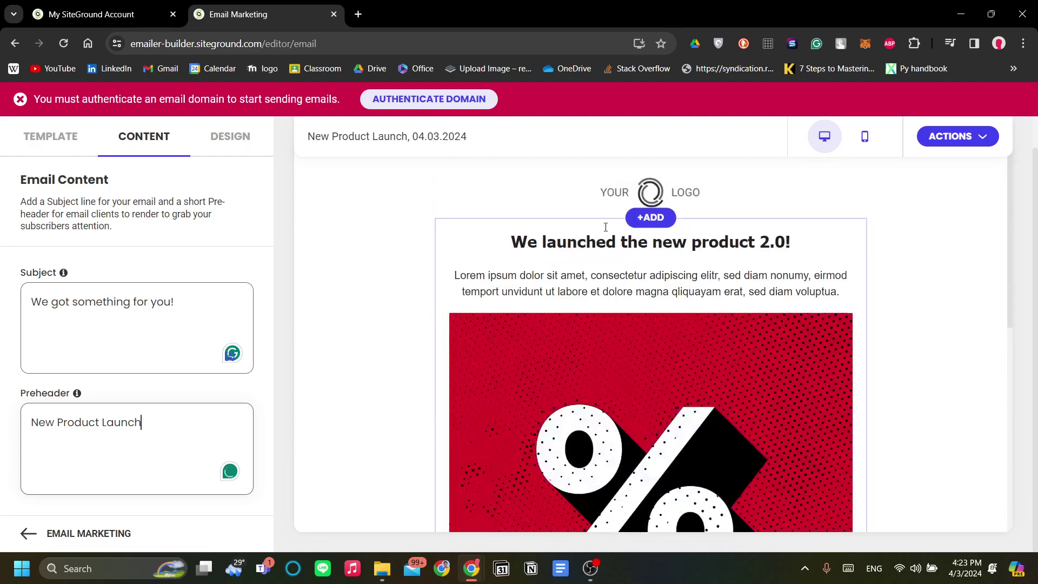
scroll(703, 335, down, 5)
scroll(726, 422, down, 2)
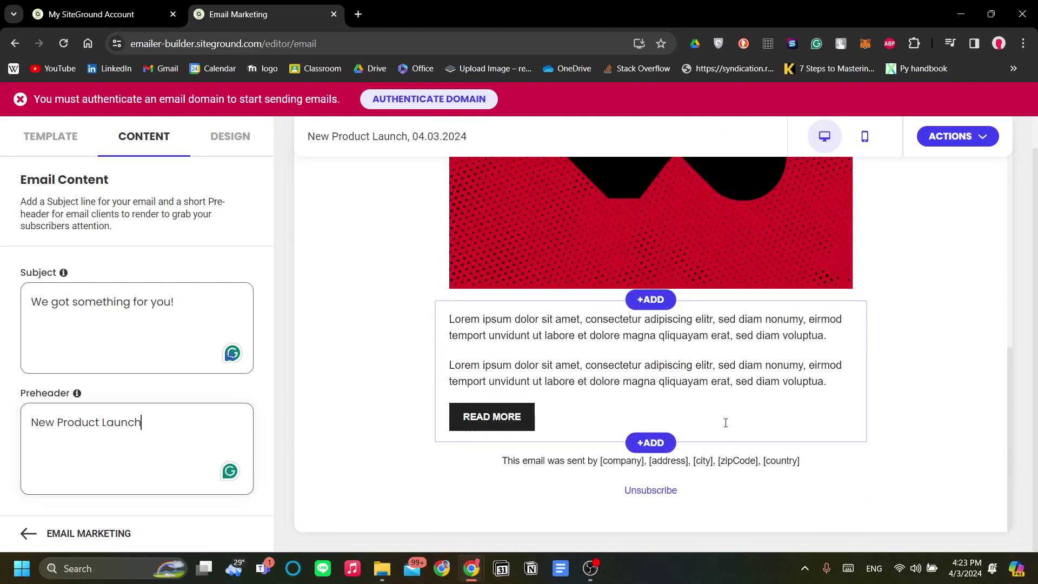
Step: Insert a new section below the text block and browse the Add Section list
click(651, 443)
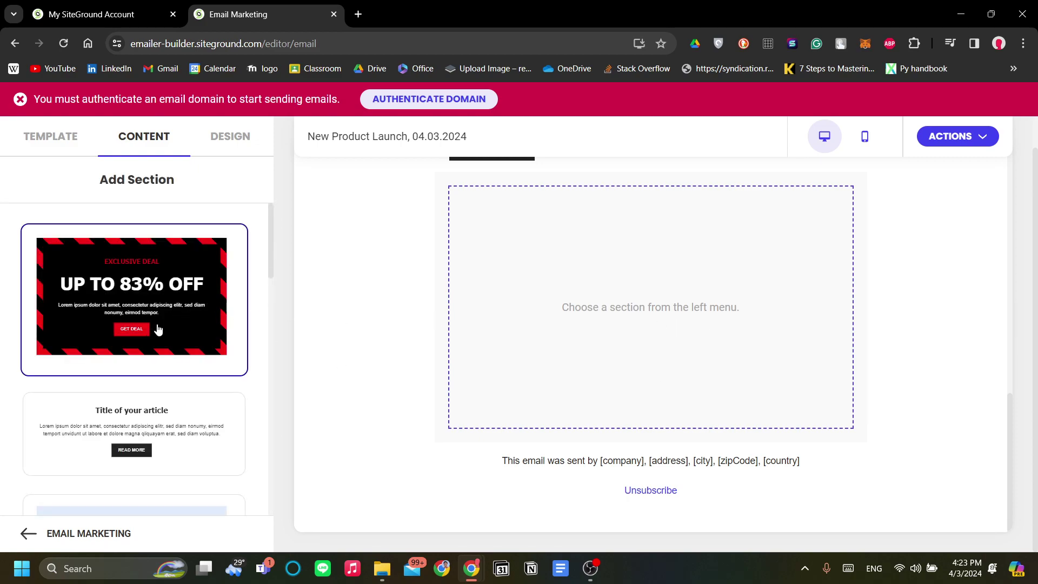
scroll(157, 330, down, 1)
scroll(206, 349, down, 3)
scroll(220, 406, down, 2)
scroll(157, 367, down, 3)
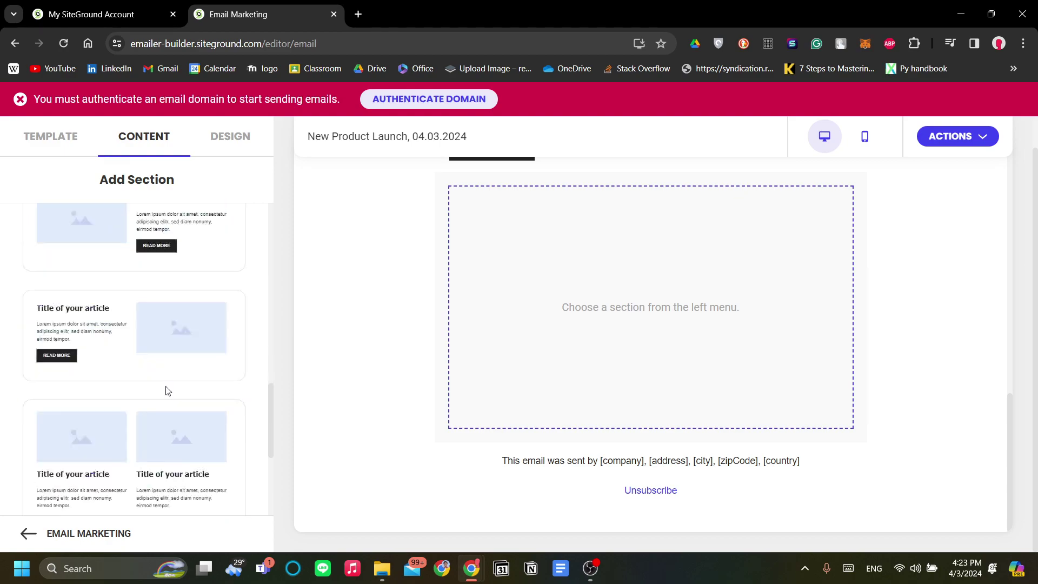
scroll(184, 390, down, 2)
scroll(213, 391, up, 2)
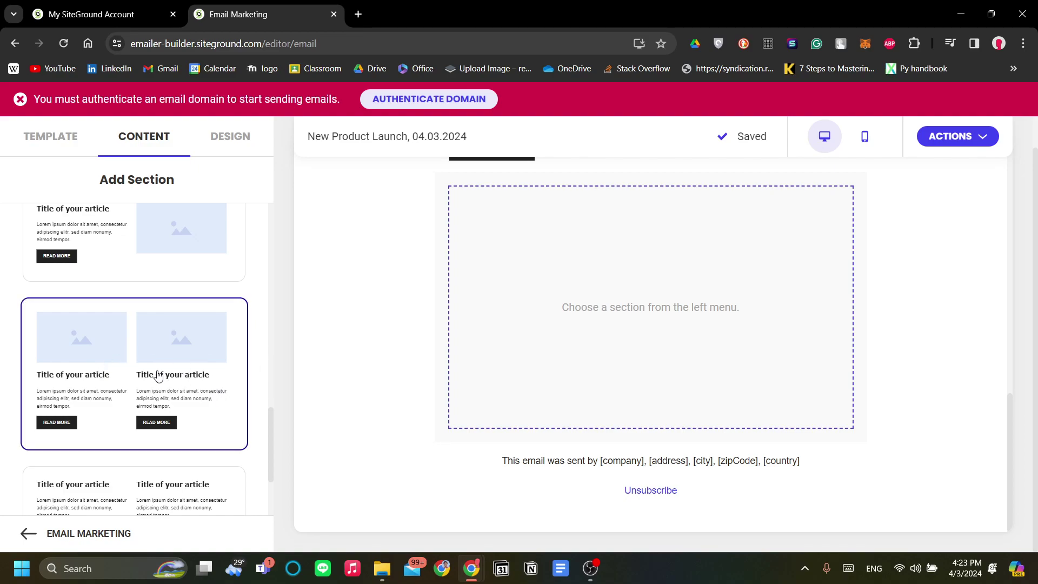
scroll(190, 351, up, 5)
scroll(208, 367, down, 2)
scroll(171, 400, up, 3)
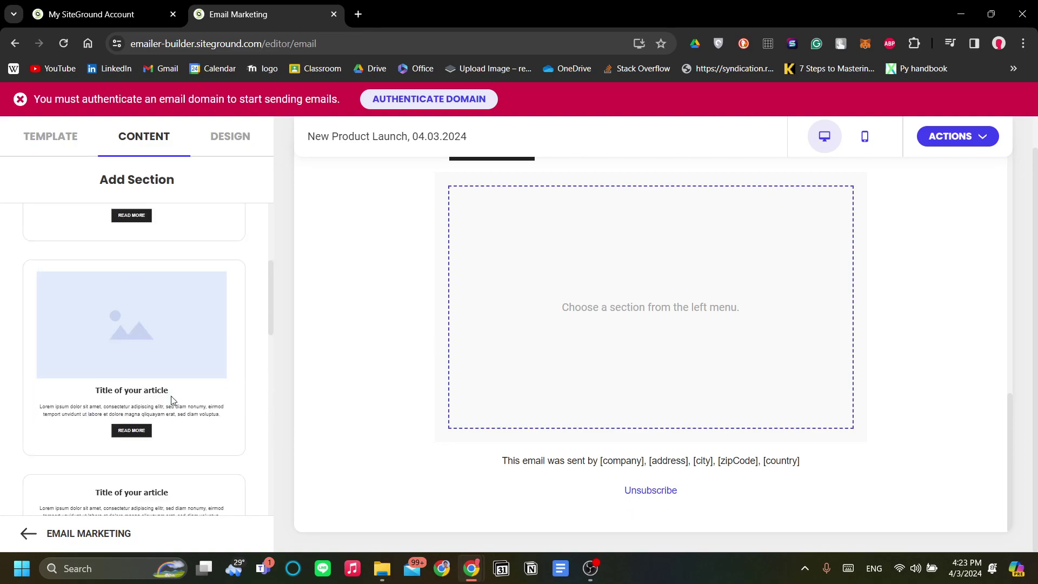
scroll(189, 400, up, 3)
Step: Add the striped 'UP TO 83% OFF' deal card with its Get Deal button
click(162, 325)
scroll(657, 407, up, 10)
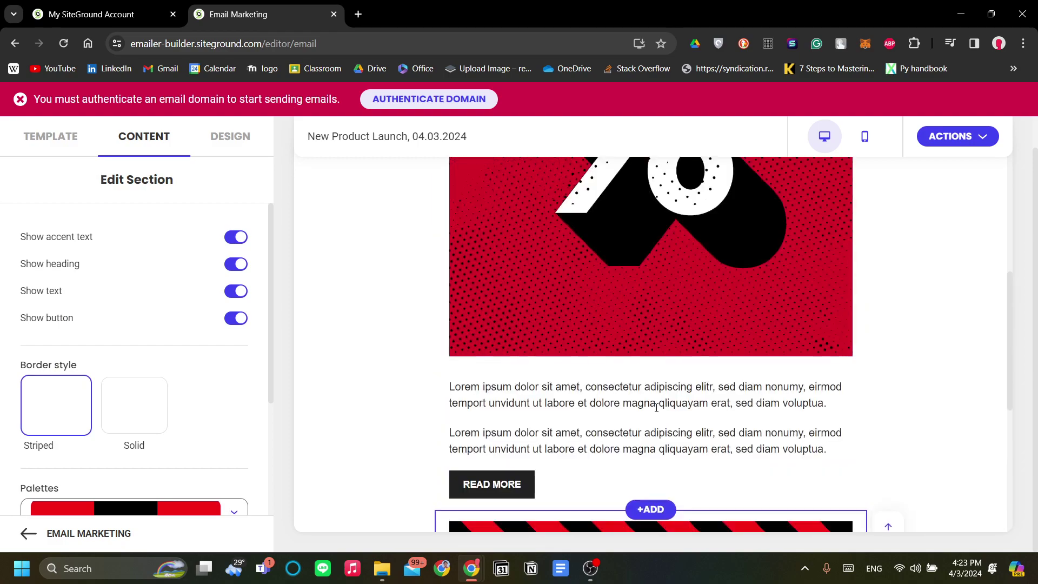
scroll(657, 407, down, 10)
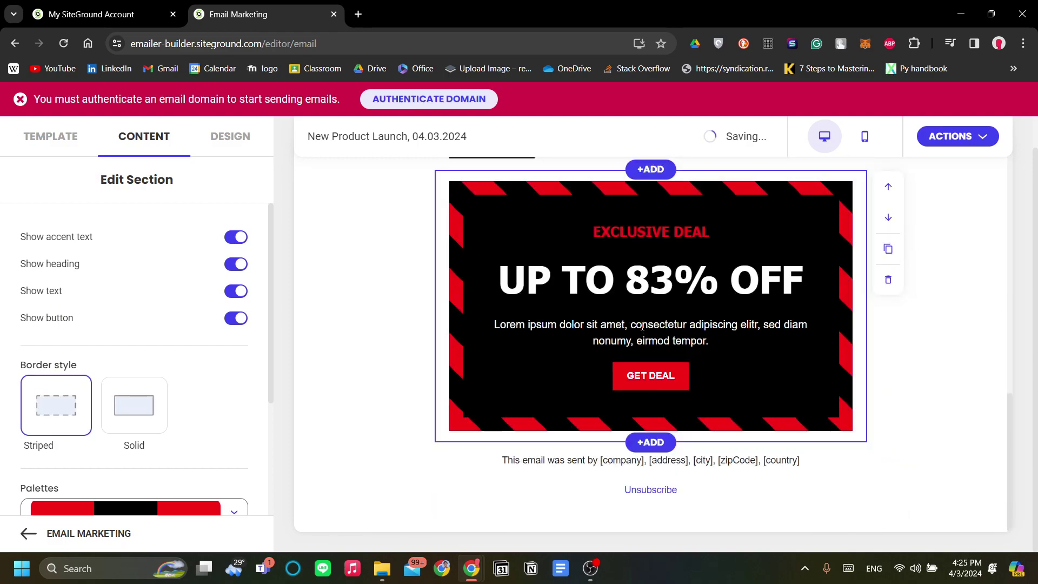
scroll(715, 450, up, 5)
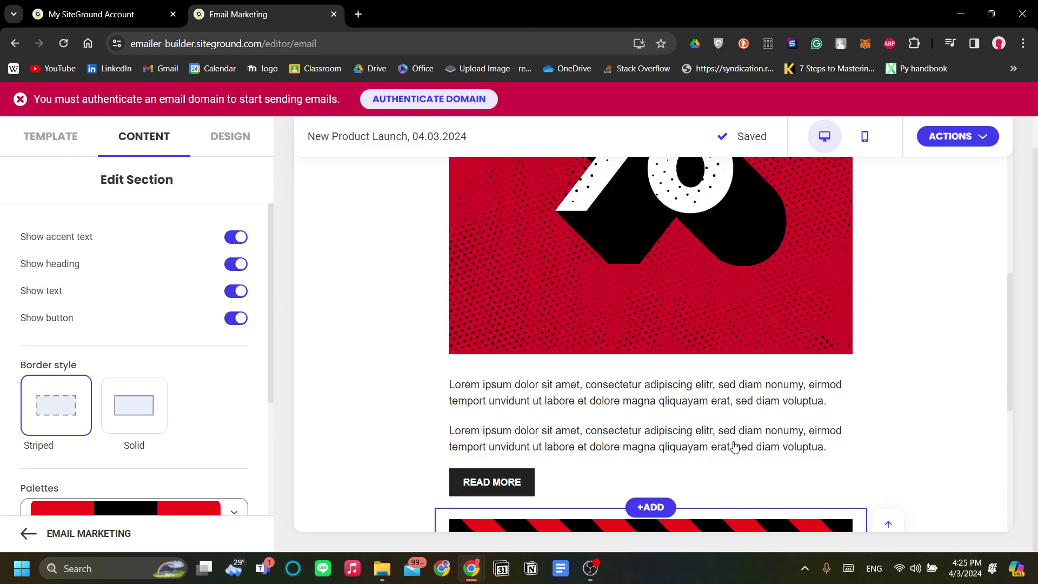
scroll(734, 419, up, 5)
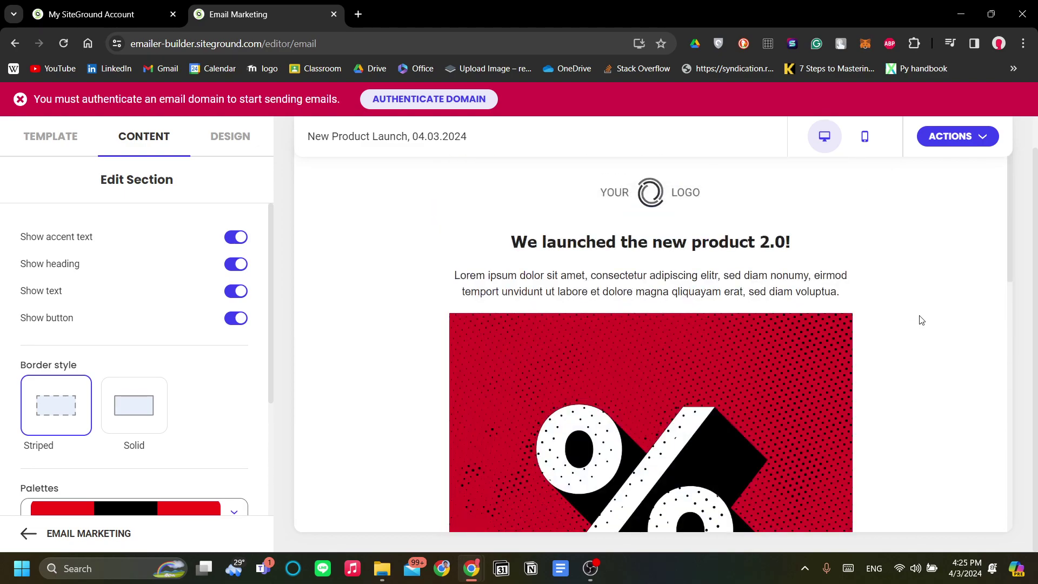
Step: Remove the stray 3 so the discount heading reads 8%
scroll(722, 314, down, 1)
scroll(708, 335, down, 4)
scroll(541, 270, up, 4)
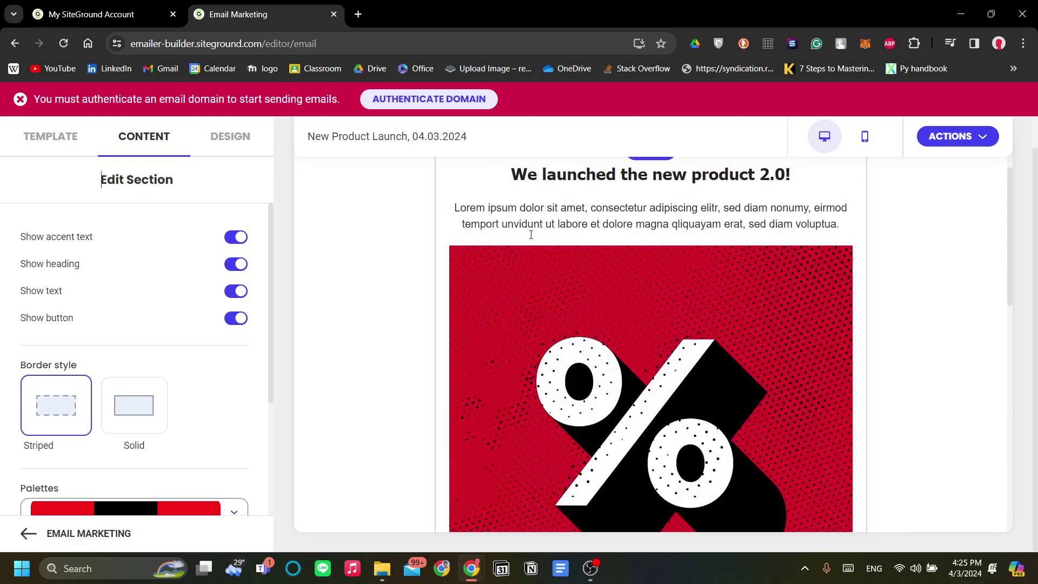
scroll(722, 319, down, 5)
scroll(734, 361, down, 2)
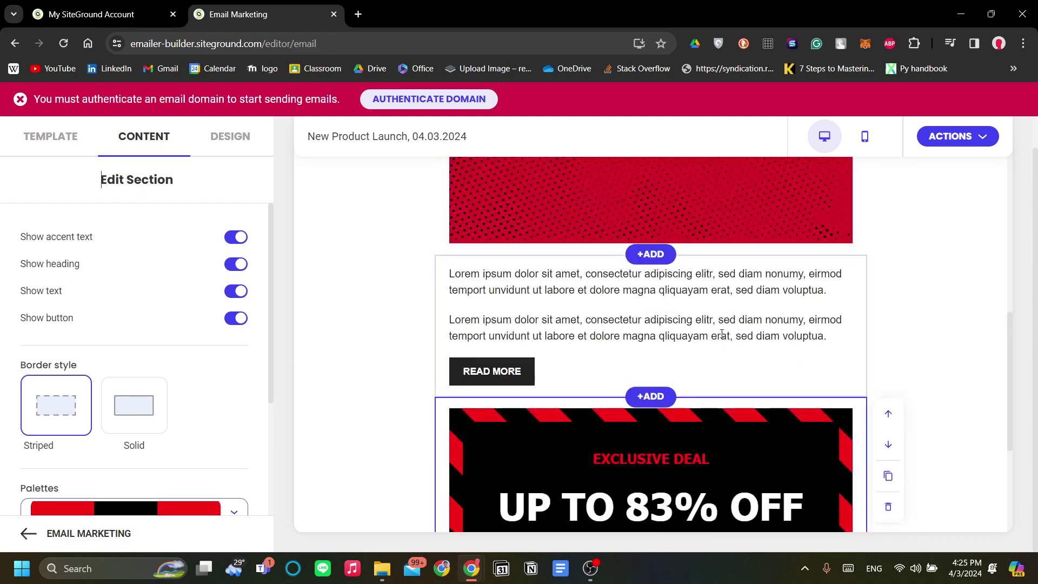
click(477, 287)
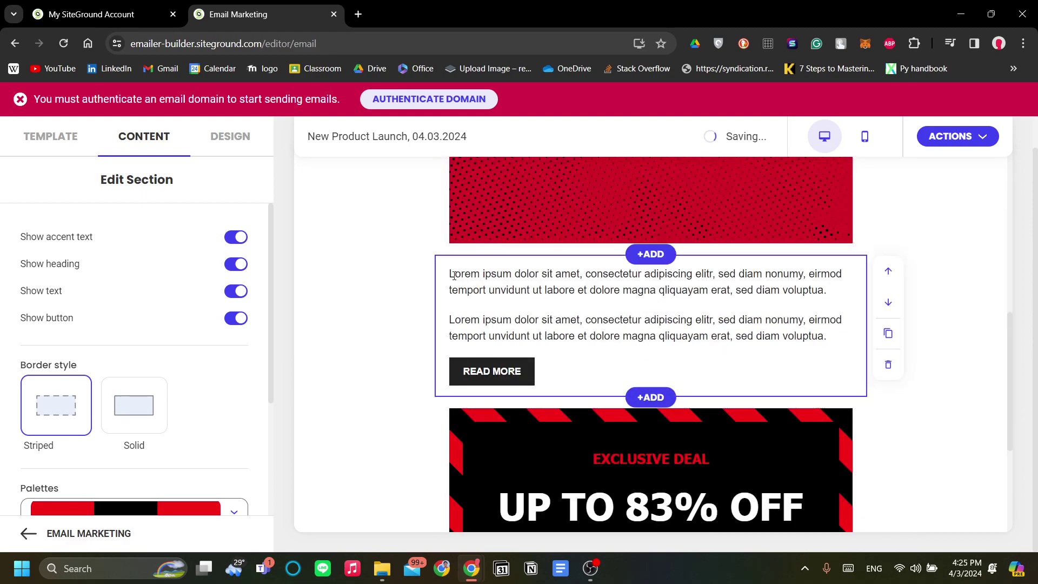
drag(448, 271, 856, 366)
scroll(855, 367, down, 3)
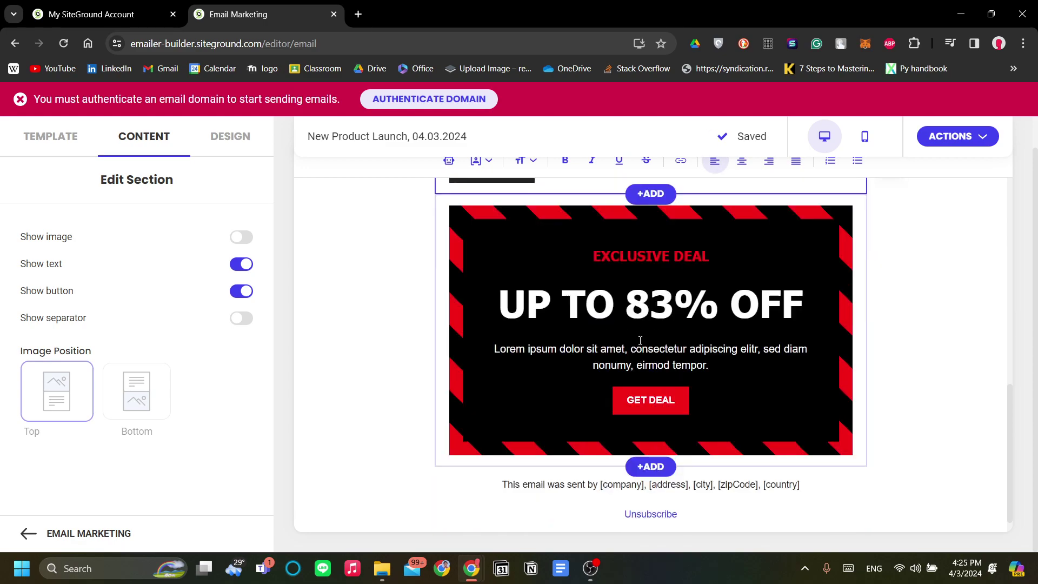
click(896, 366)
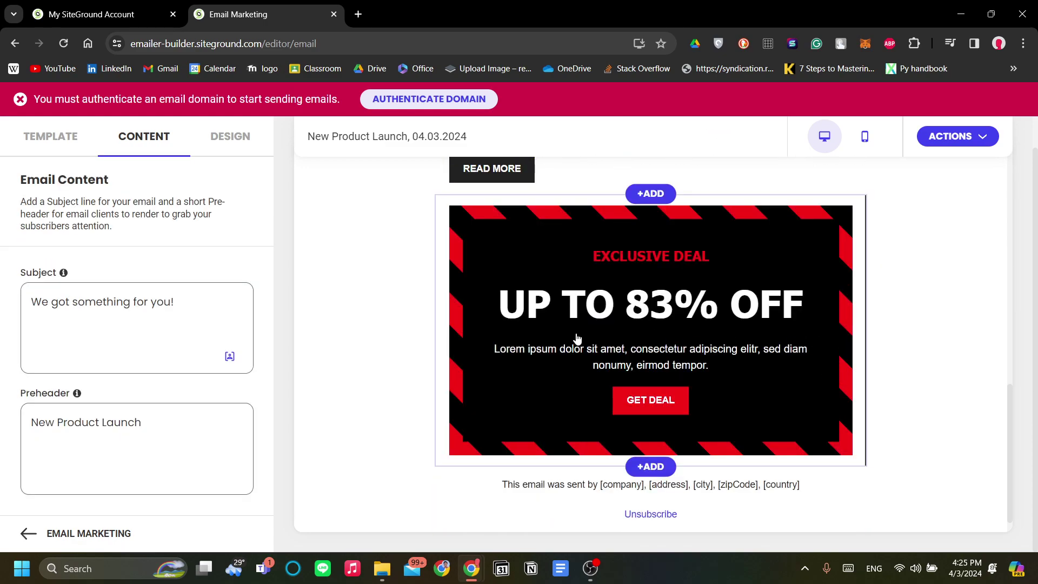
click(673, 307)
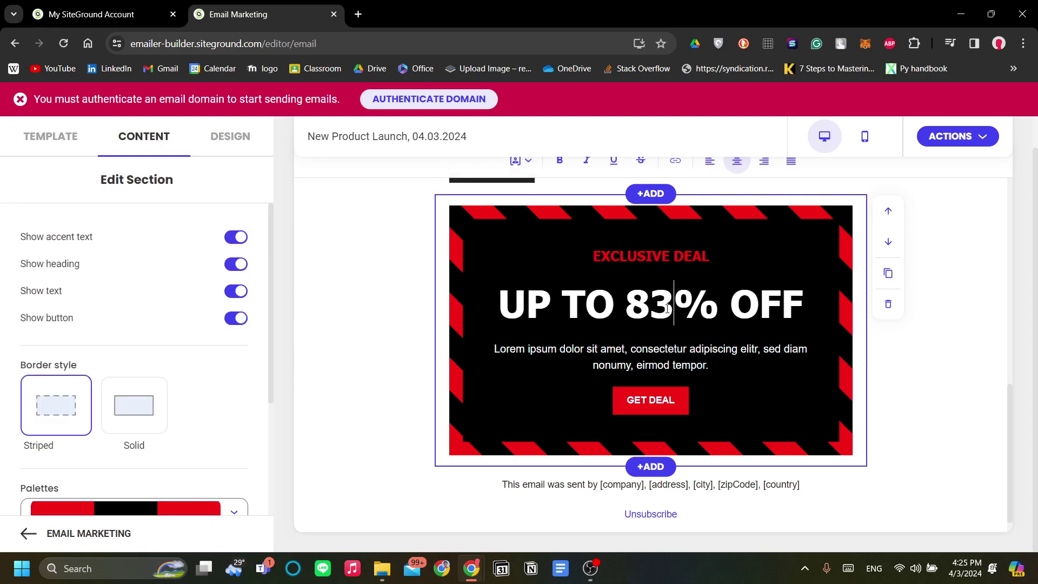
key(BackSpace)
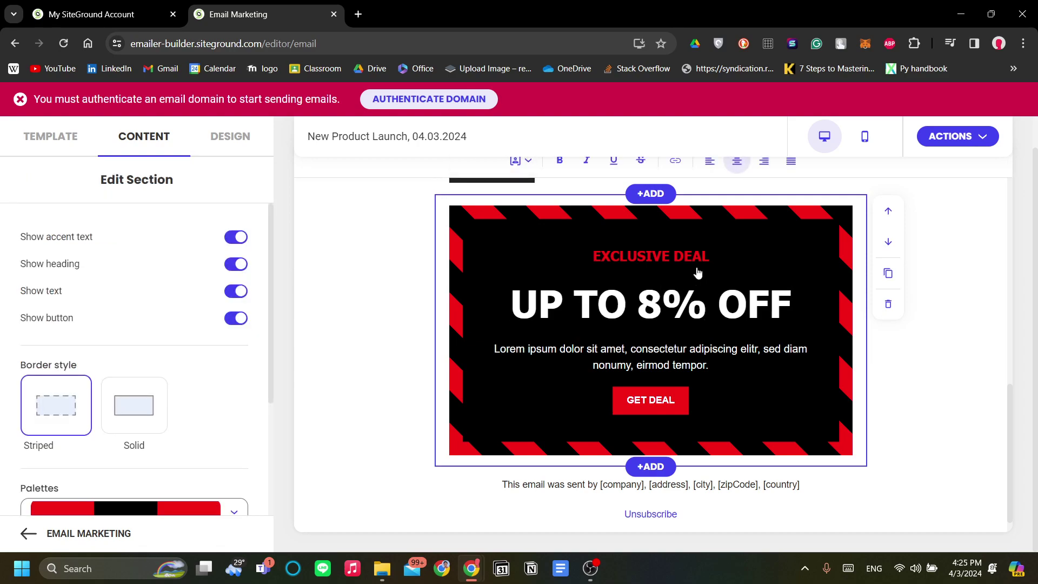
Step: Replace the EXCLUSIVE DEAL accent text with 'LAUNCHING DISCOUNT'
key(ctrl+a)
key(BackSpace)
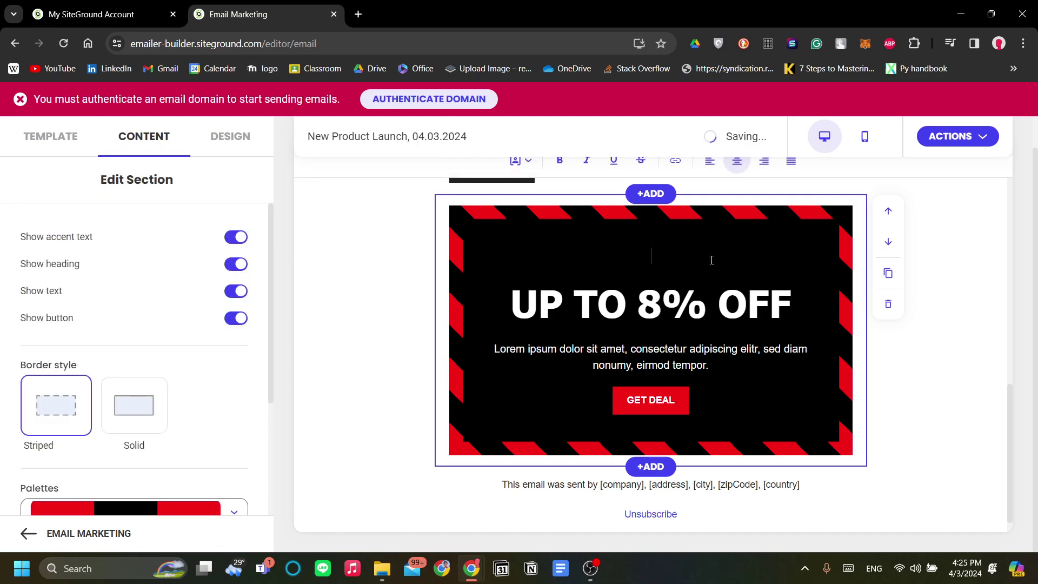
text(LAUNCHING)
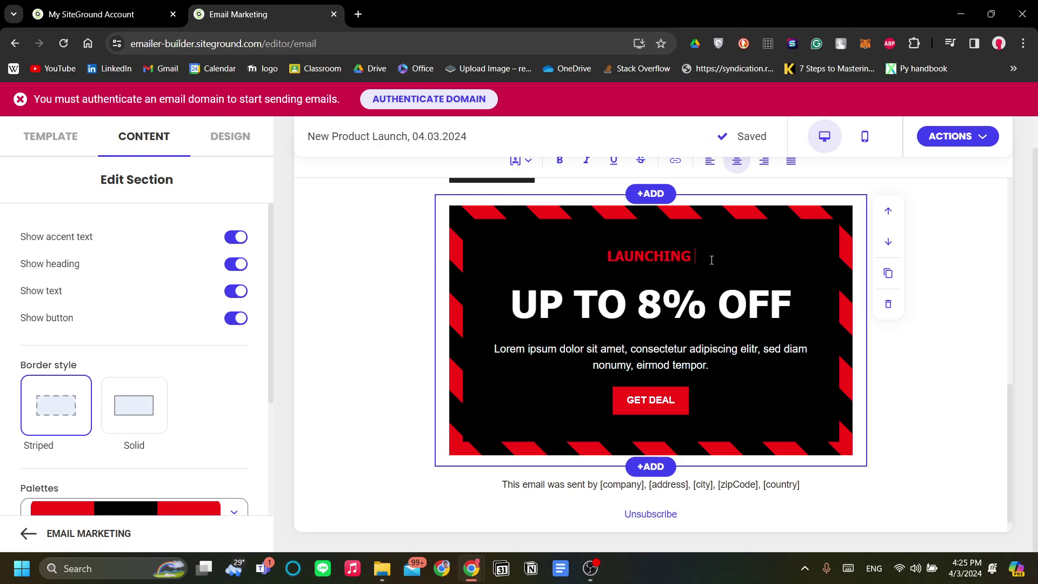
text( DISCOUNT)
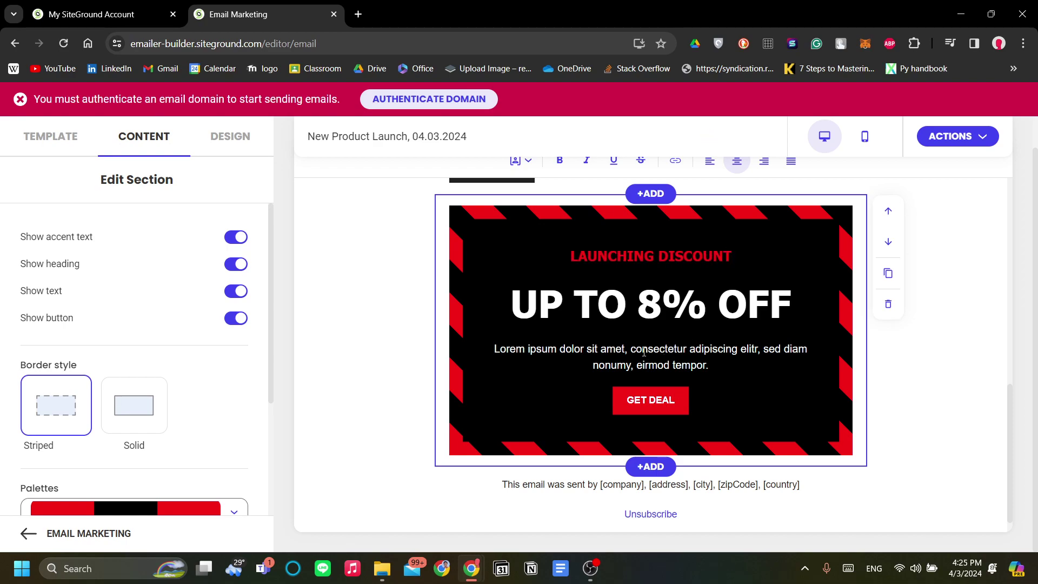
Step: Replace the 'UP TO 8% OFF' heading text with '10%'
drag(793, 301, 486, 294)
text(10)
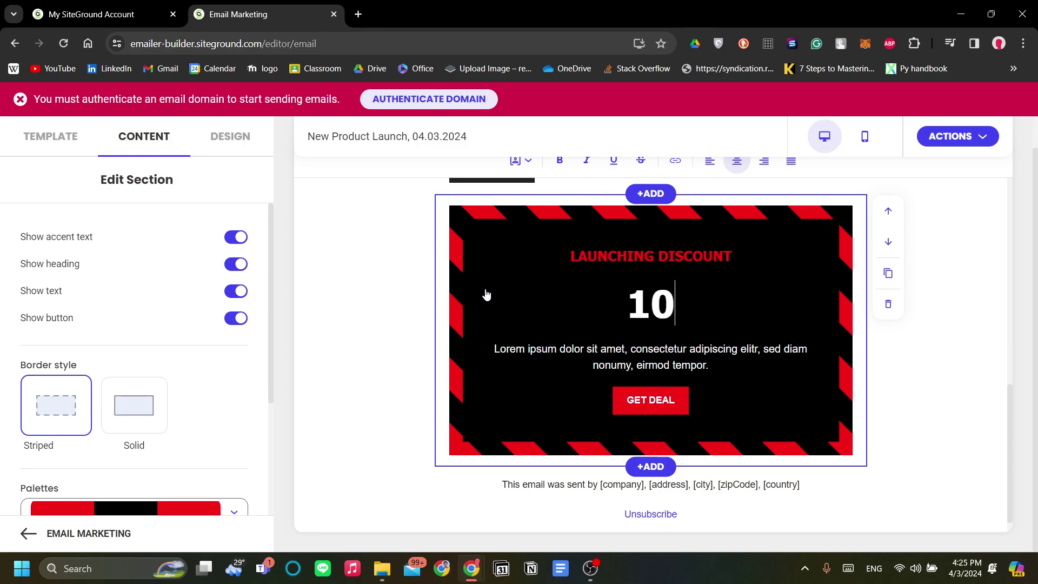
key(BackSpace)
key(BackSpace)
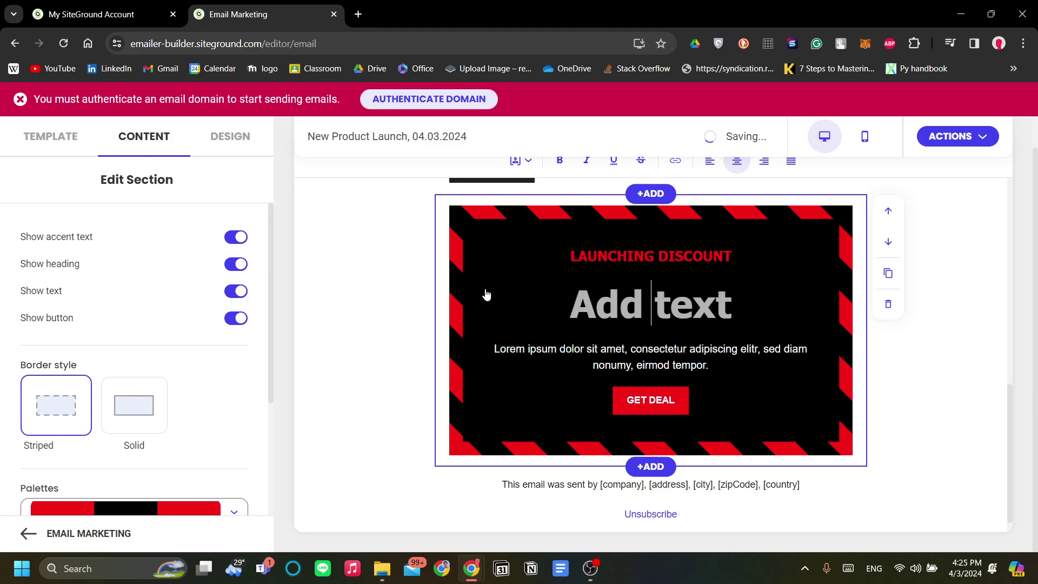
text(1)
key(BackSpace)
text(10%)
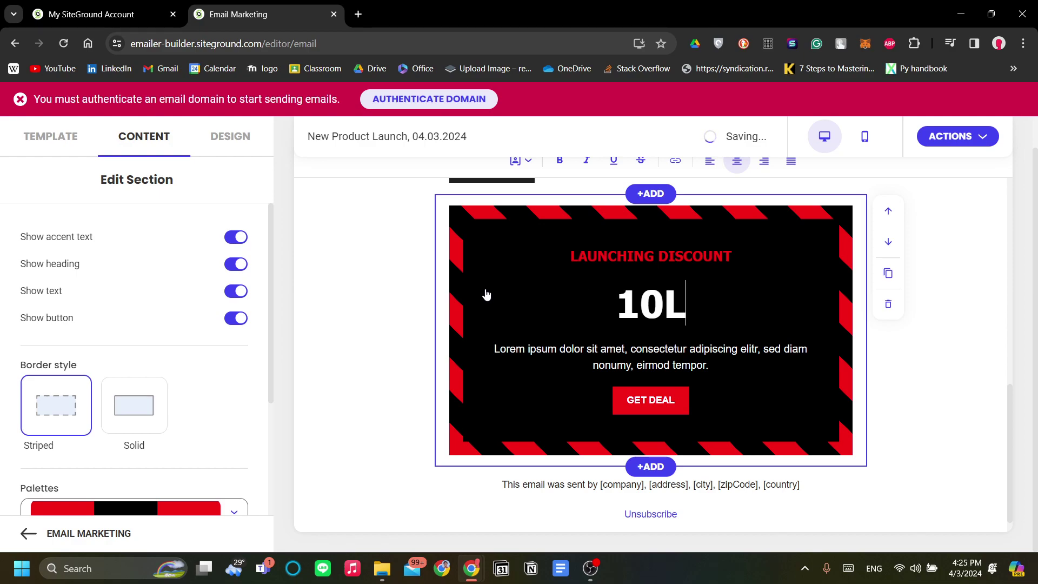
key(BackSpace)
text(%)
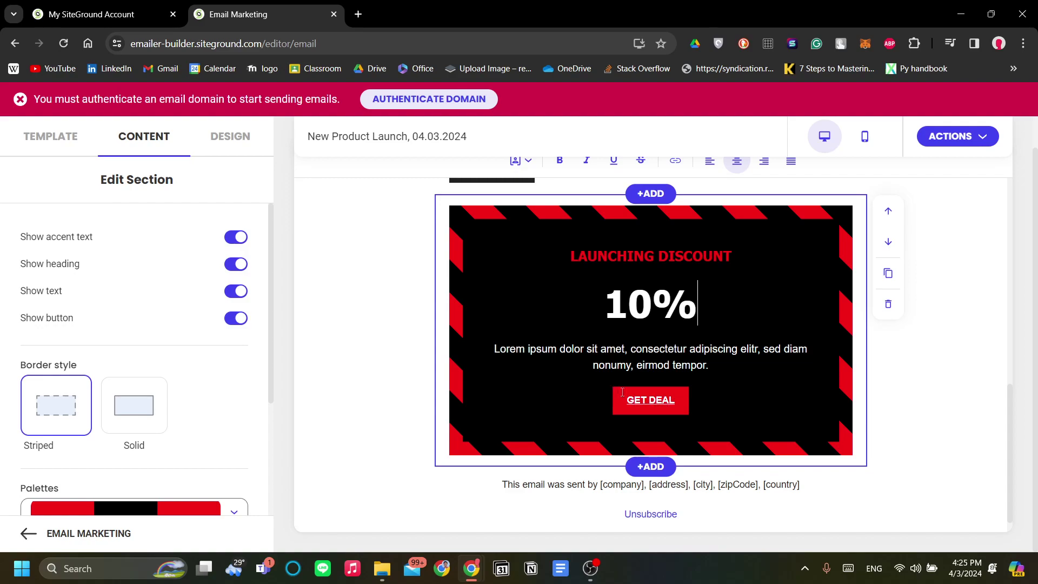
click(656, 400)
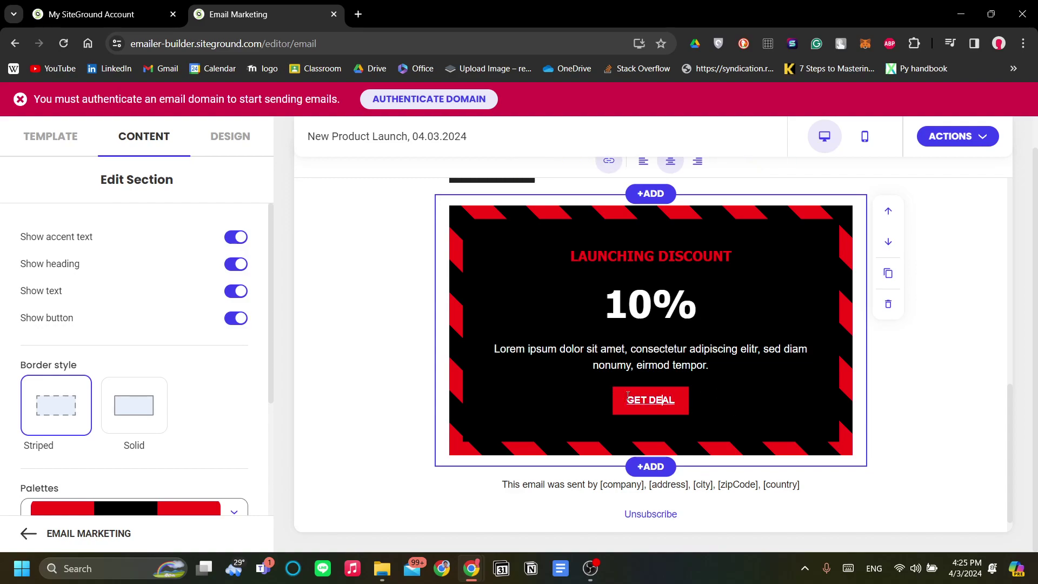
scroll(204, 402, down, 3)
scroll(204, 403, up, 3)
scroll(665, 404, up, 1)
scroll(681, 401, down, 1)
drag(589, 398, 677, 401)
key(BackSpace)
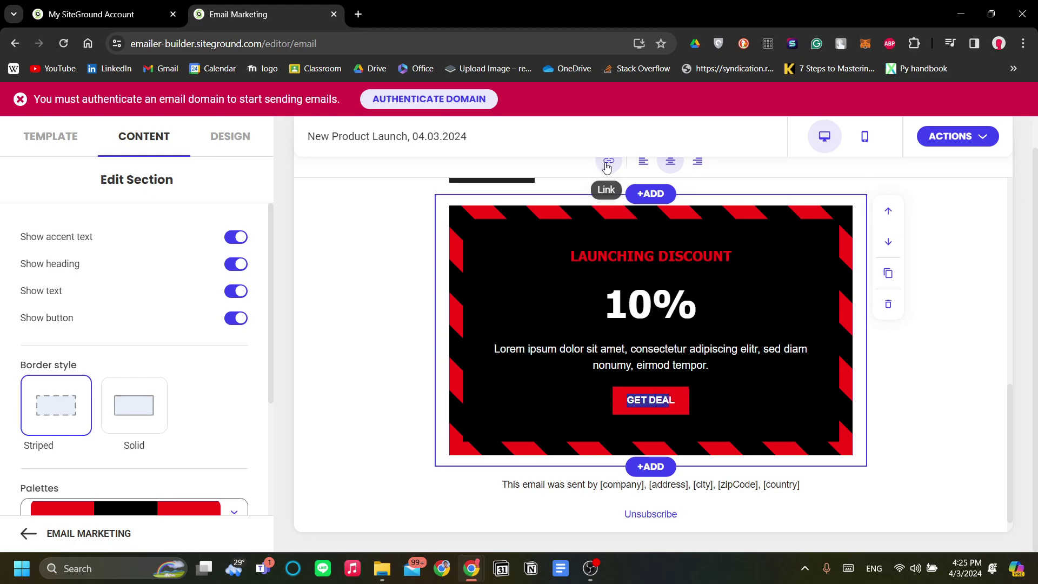
click(607, 165)
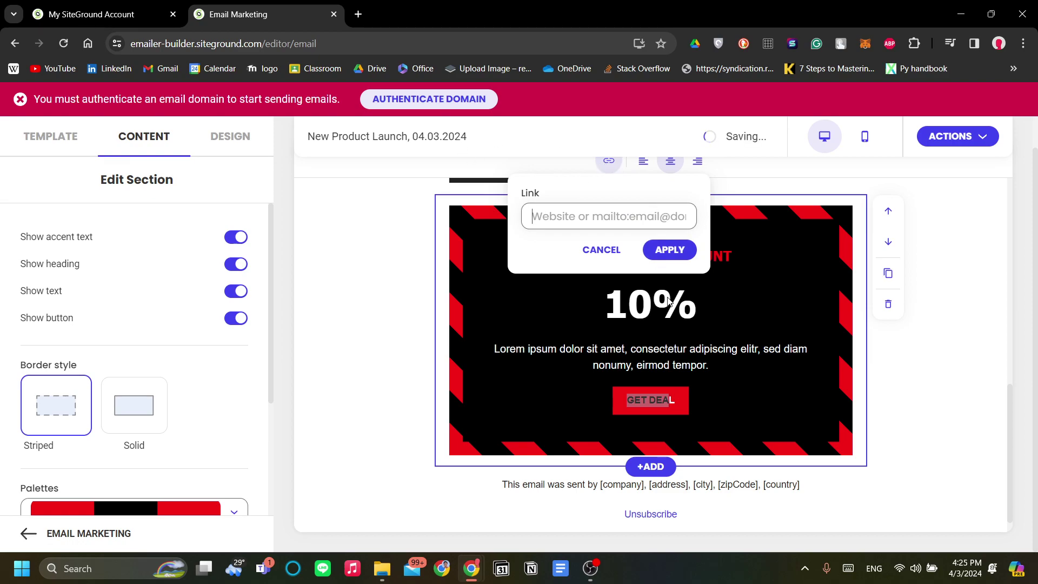
click(597, 250)
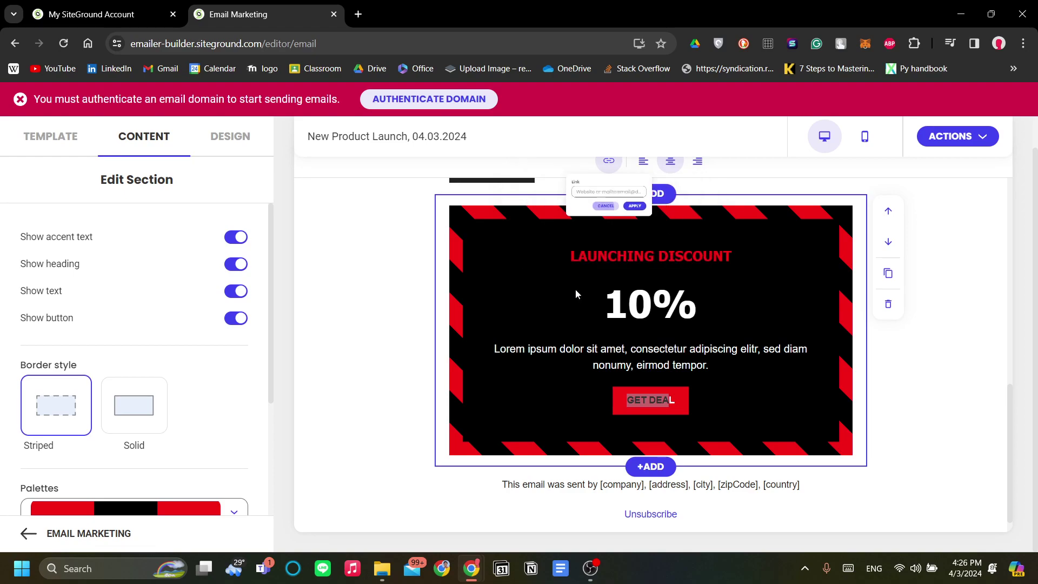
Step: Set the email's button shape to Pill under Design > Buttons
click(229, 136)
click(183, 142)
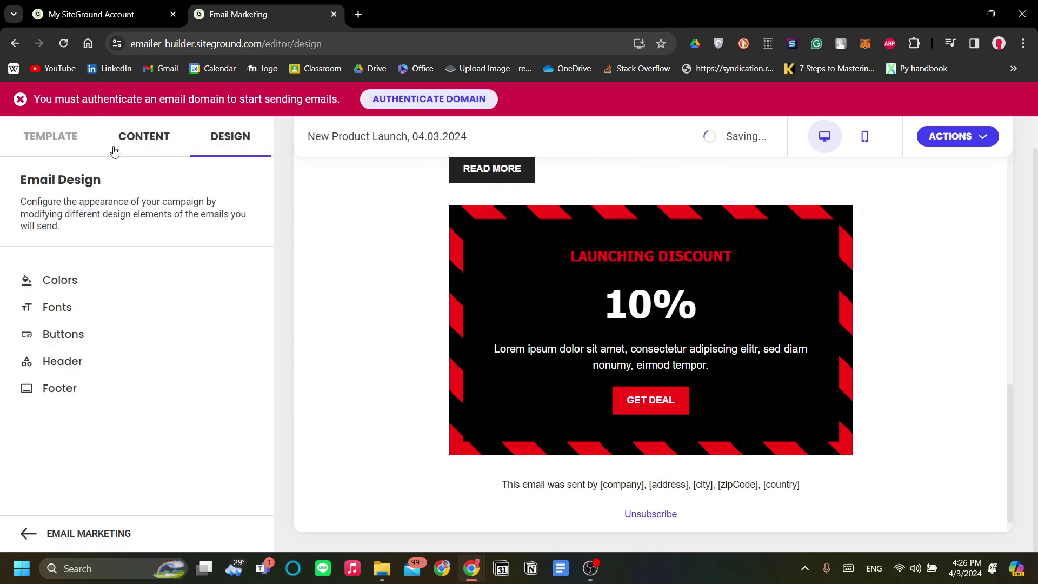
click(230, 138)
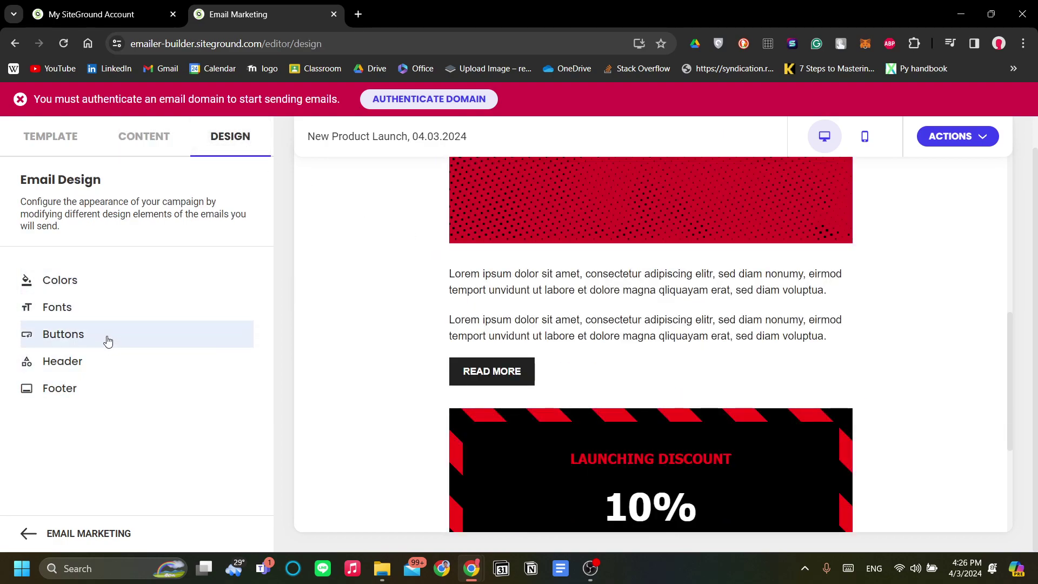
click(108, 340)
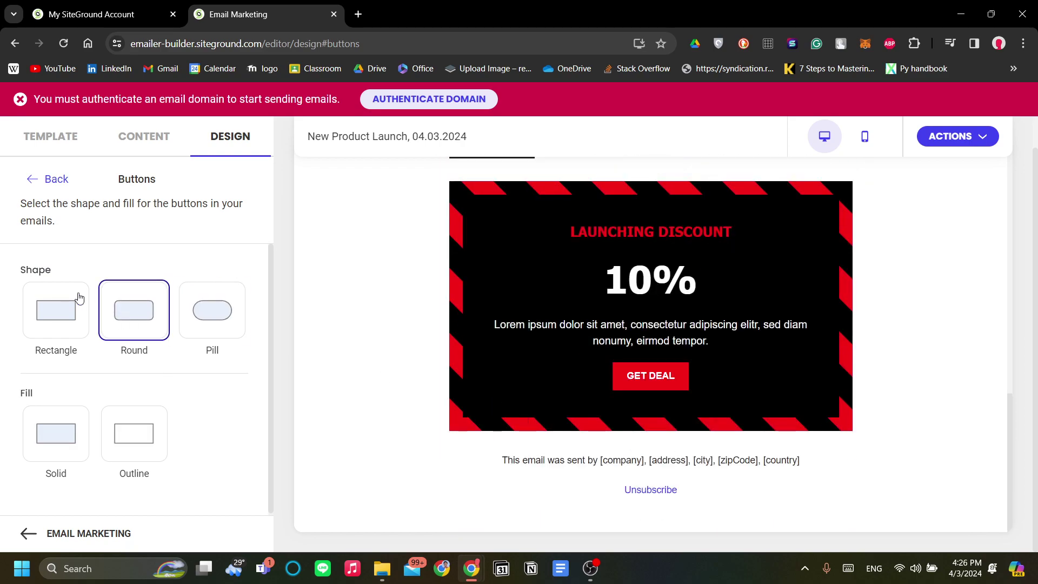
click(81, 319)
click(135, 335)
click(234, 293)
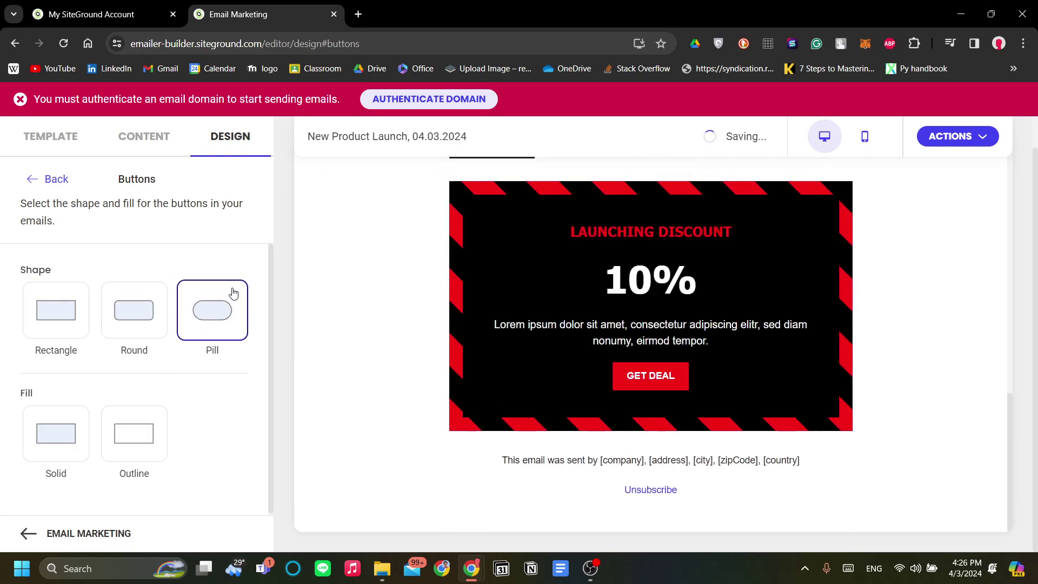
click(54, 179)
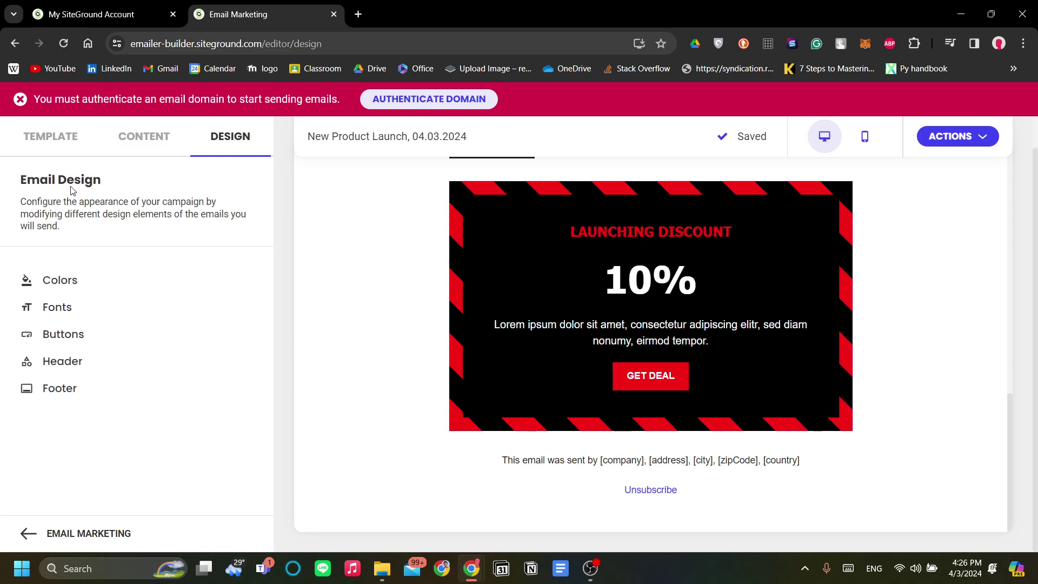
Step: Check the READ MORE text block in the email preview before changing colours
click(111, 282)
scroll(595, 332, up, 3)
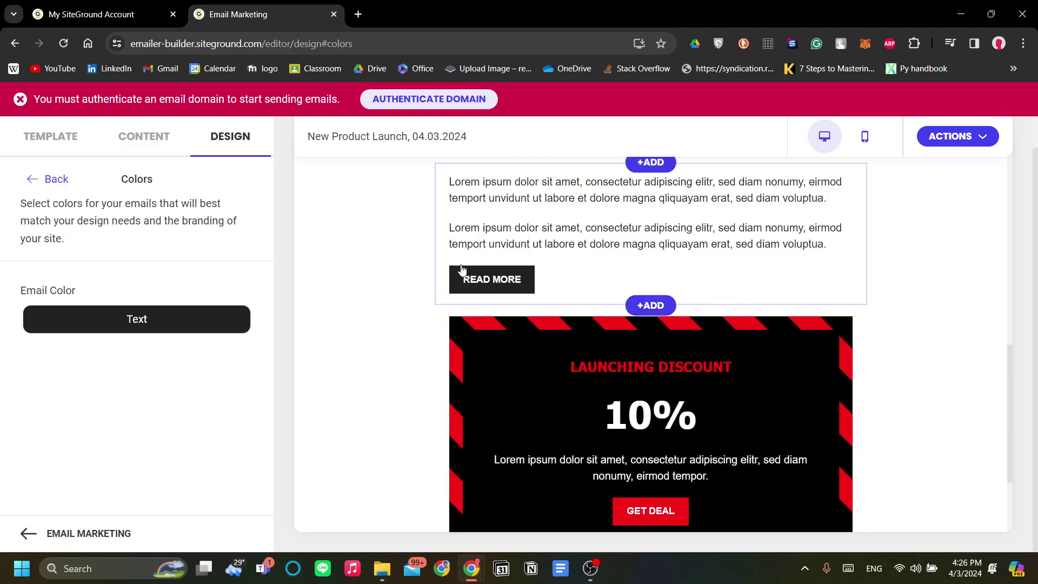
scroll(462, 269, down, 3)
scroll(487, 292, up, 3)
click(527, 306)
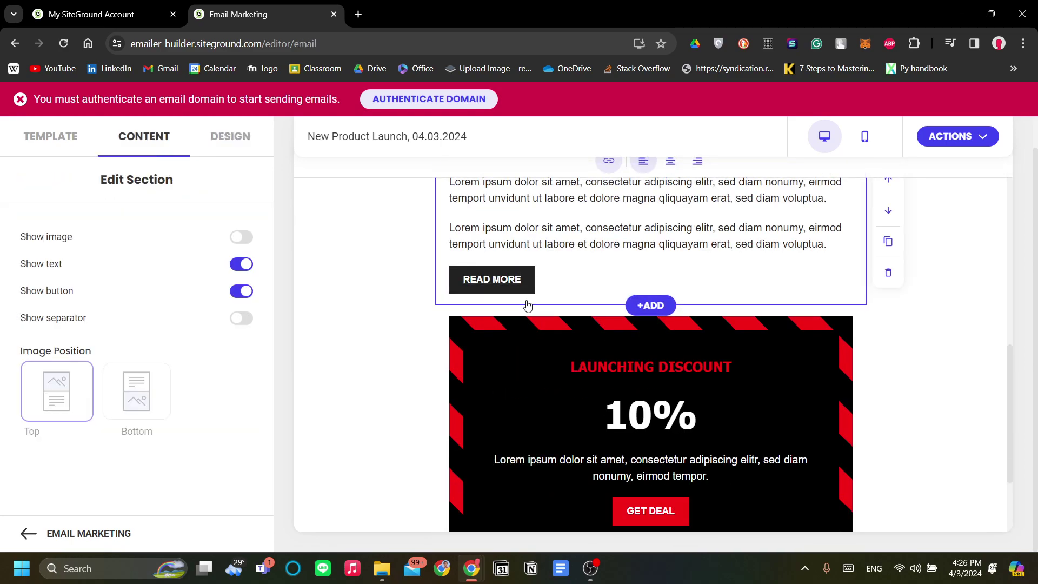
click(215, 138)
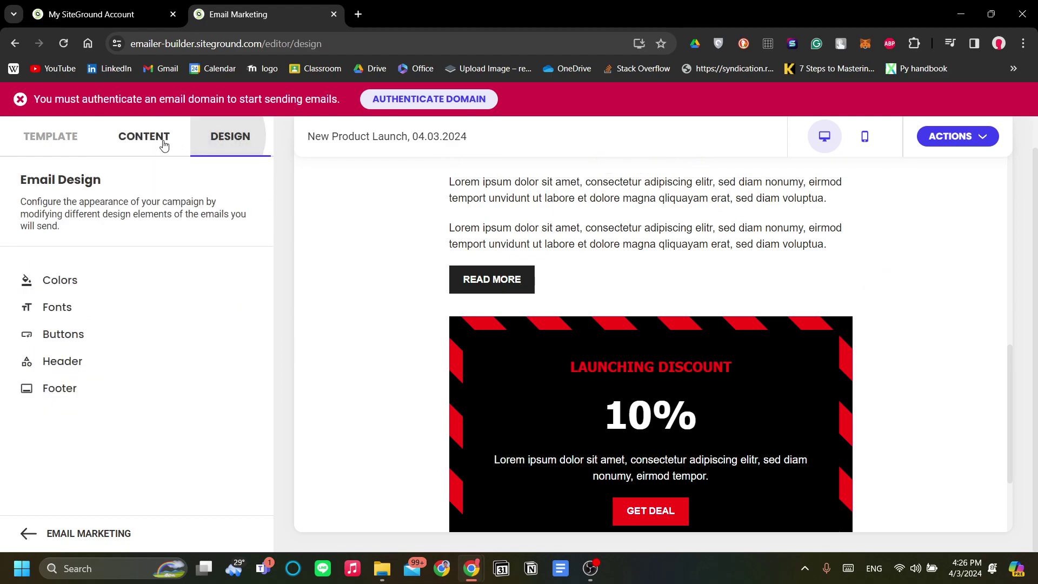
Step: Set the Email Color to red #FF0000, accepting the weak contrast warning
click(81, 280)
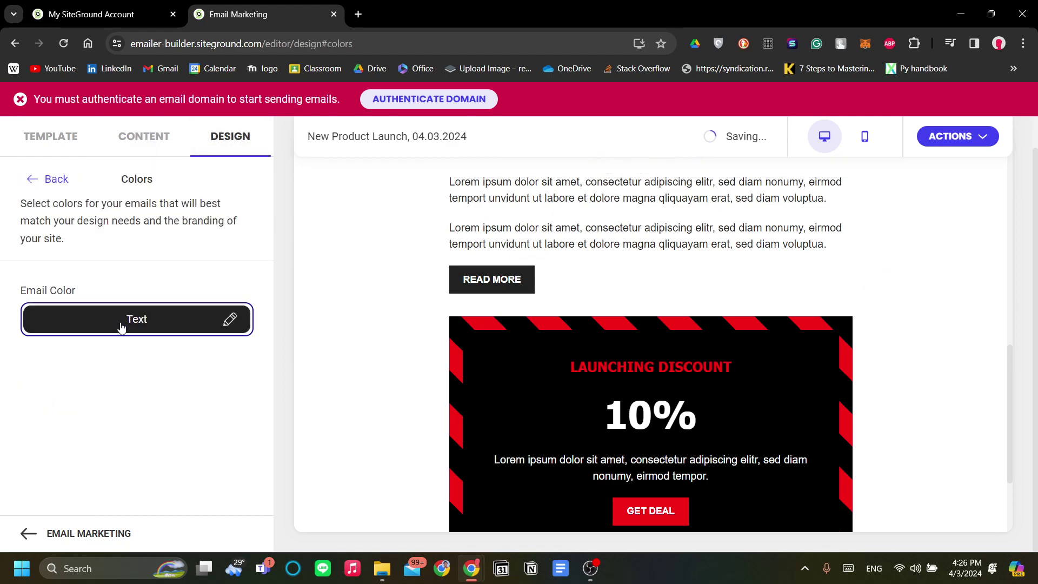
click(120, 322)
mouse_move(288, 338)
mouse_down()
mouse_move(353, 261)
mouse_move(405, 255)
mouse_up()
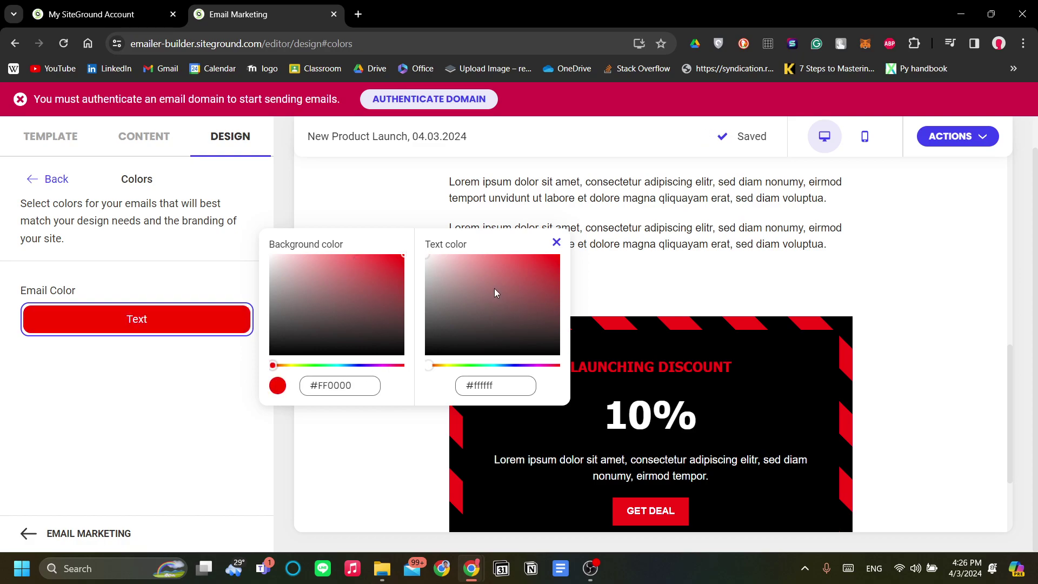
click(556, 242)
click(638, 413)
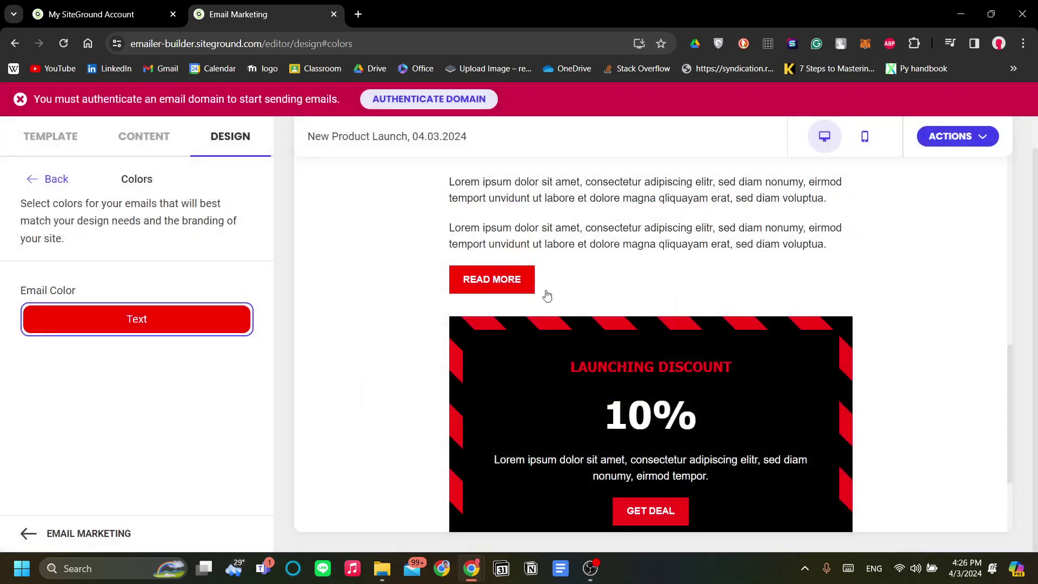
scroll(547, 294, up, 4)
scroll(547, 295, up, 5)
scroll(547, 294, down, 8)
scroll(452, 189, down, 5)
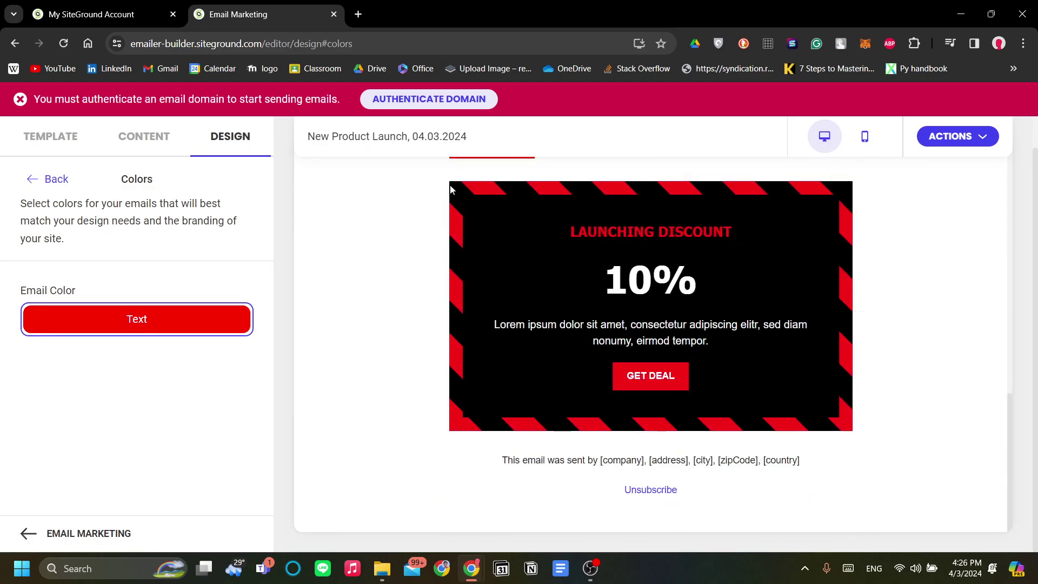
scroll(557, 353, up, 5)
scroll(557, 352, down, 5)
scroll(557, 352, up, 5)
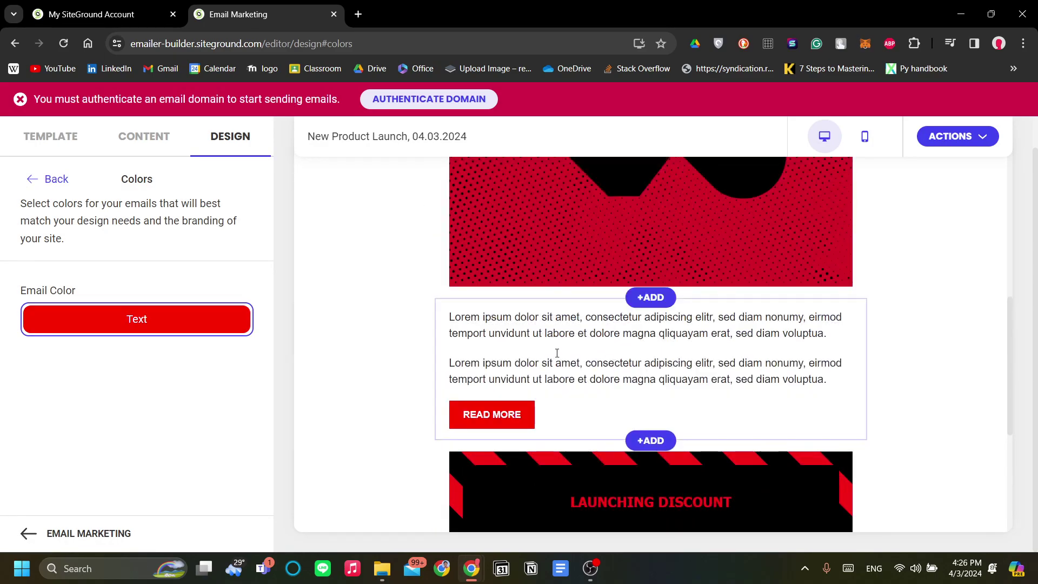
click(76, 181)
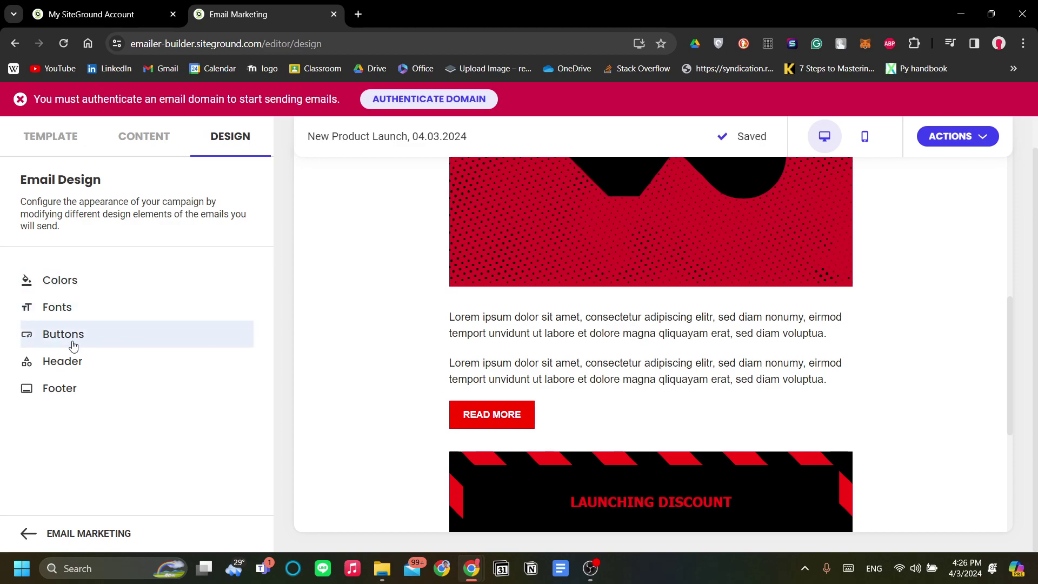
scroll(459, 340, down, 1)
scroll(719, 244, down, 4)
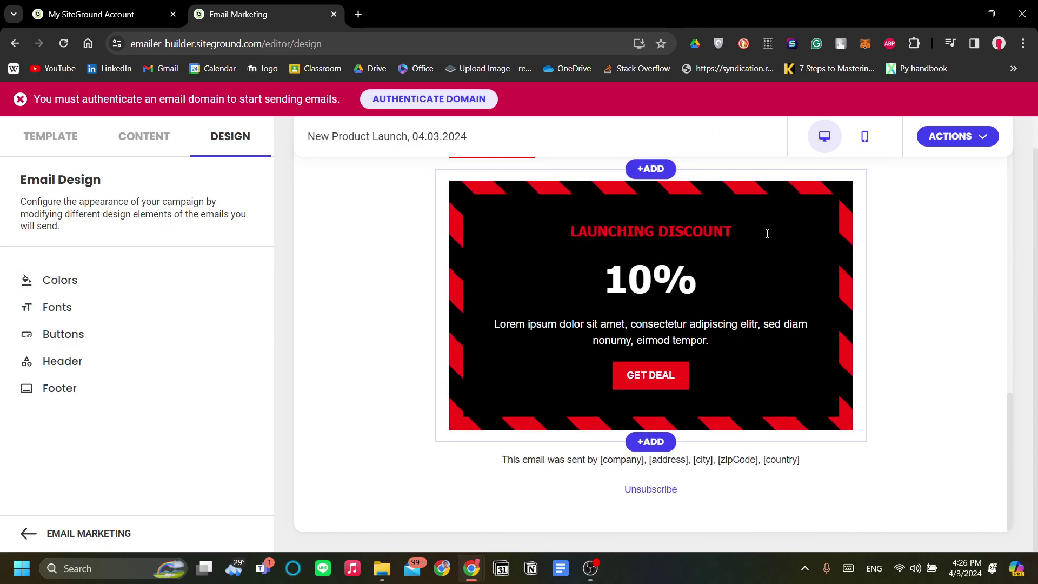
click(982, 138)
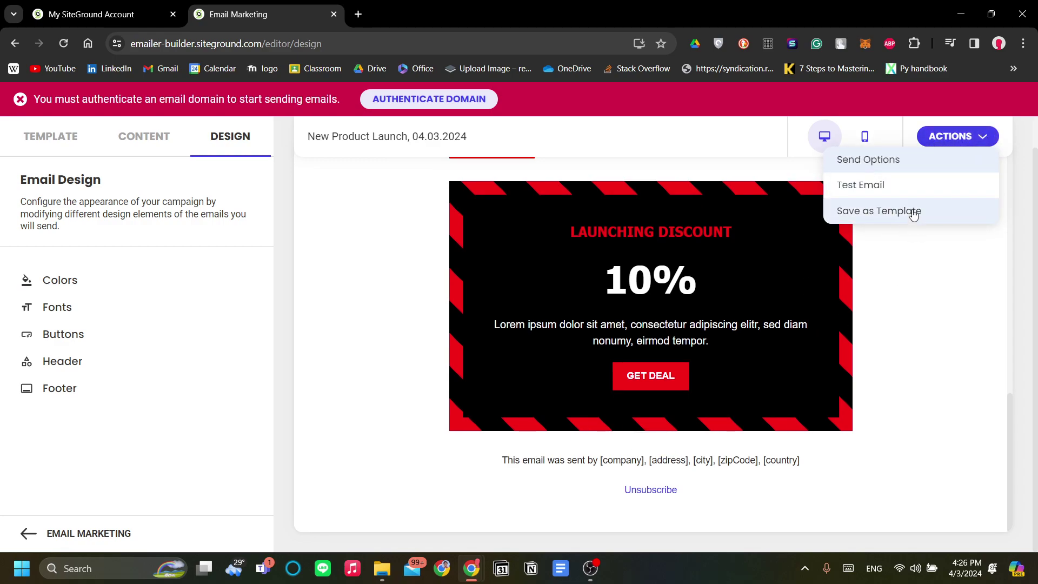
click(907, 168)
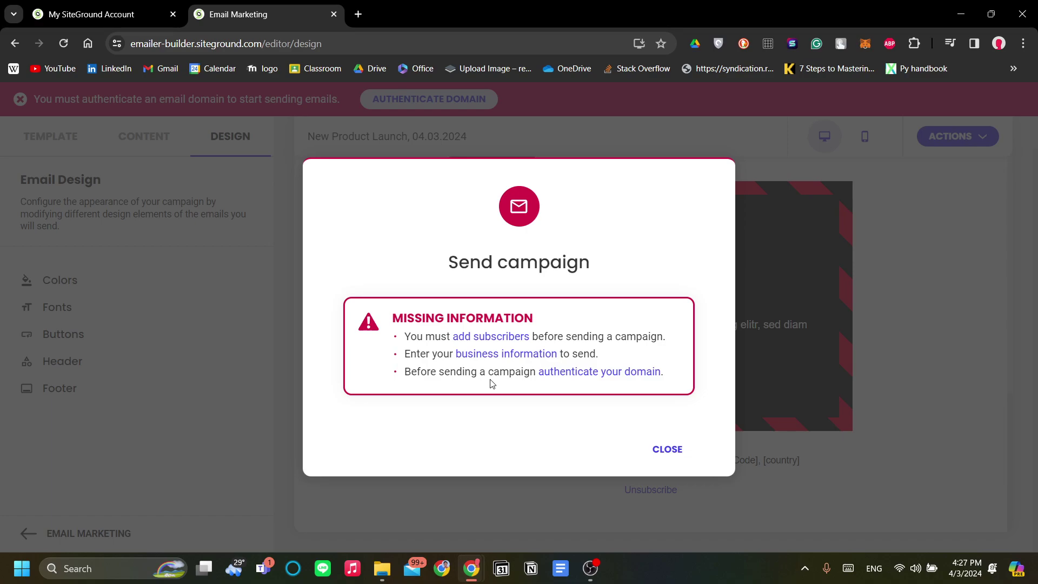
click(660, 453)
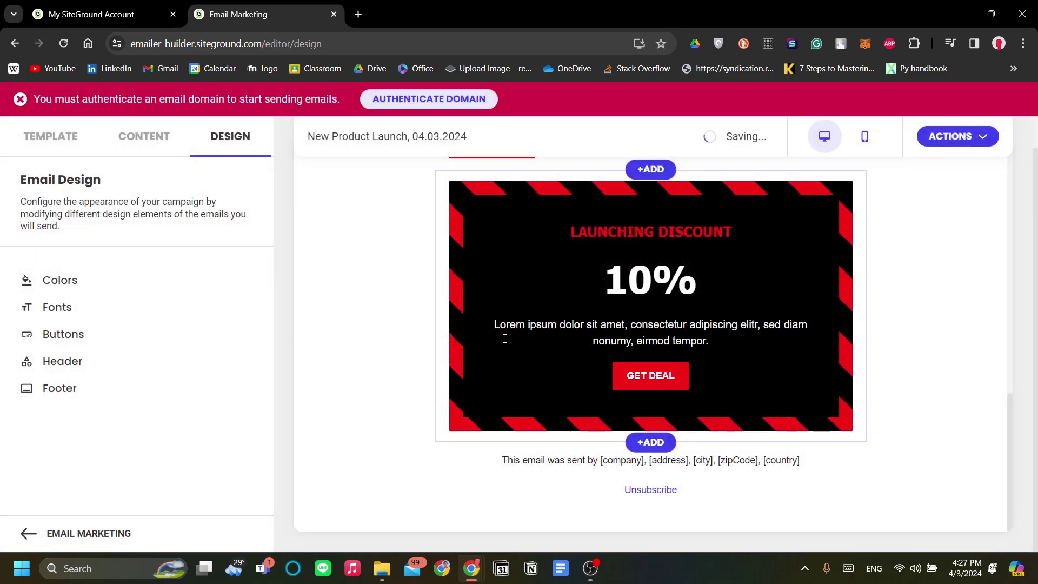
scroll(505, 338, up, 5)
scroll(486, 338, up, 5)
scroll(485, 339, up, 5)
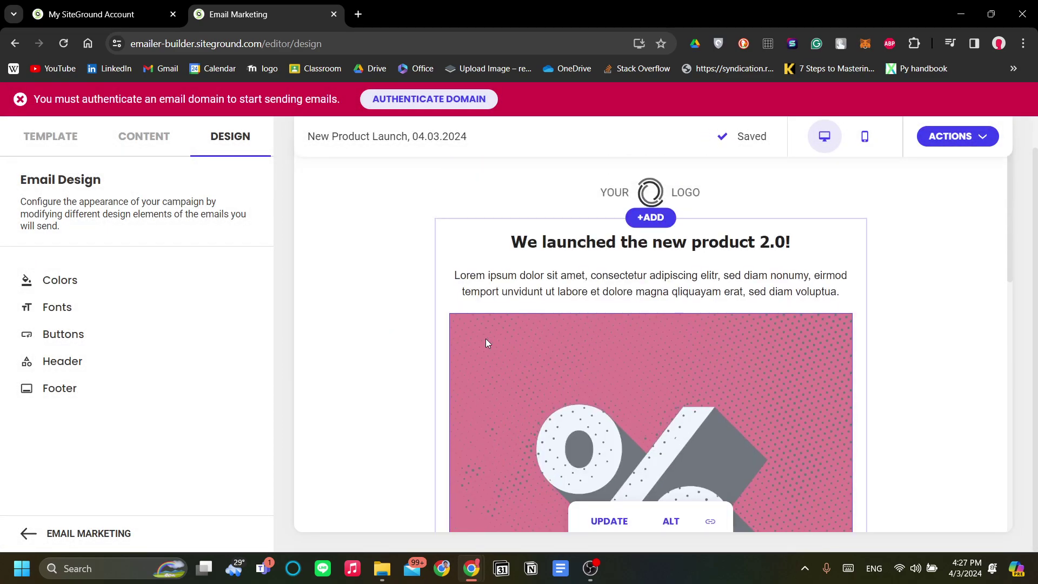
click(417, 265)
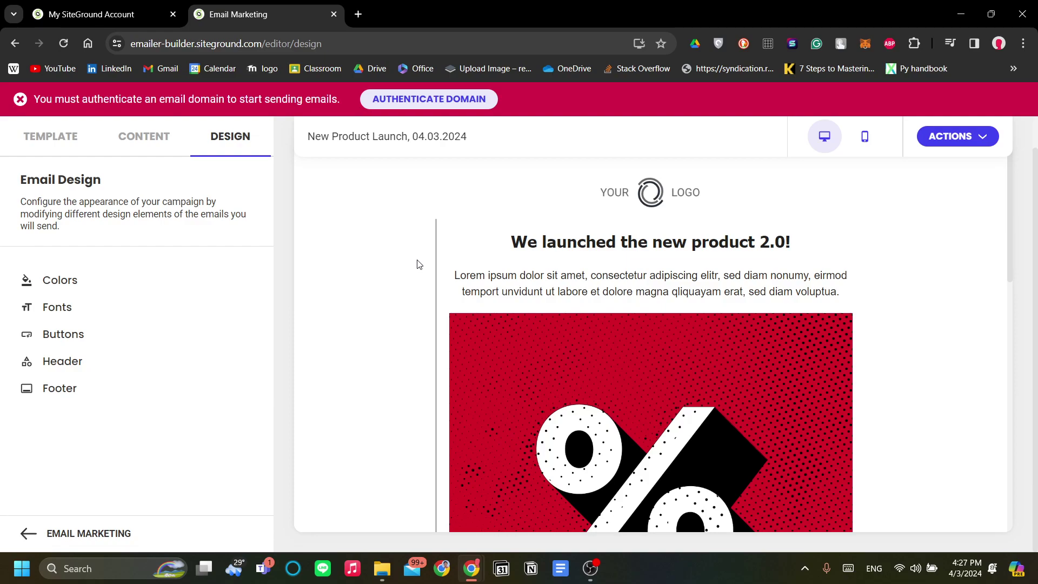